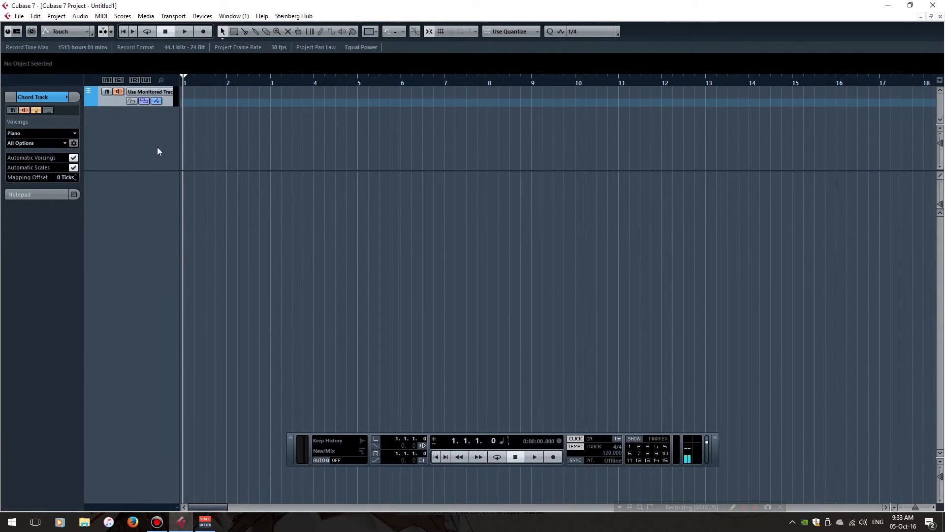
Add one MIDI track named Chord Track Guide and choose it as the chord track's monitored track
right_click(134, 115)
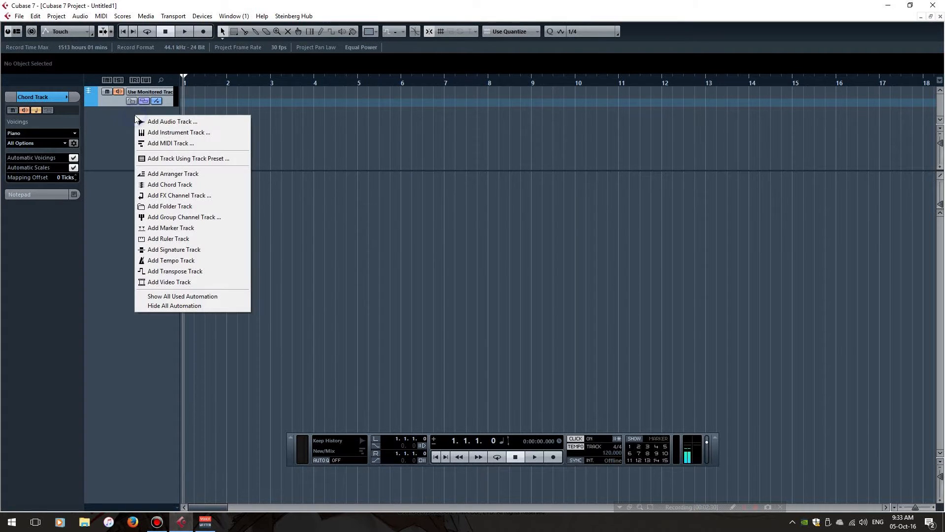
click(157, 143)
click(449, 279)
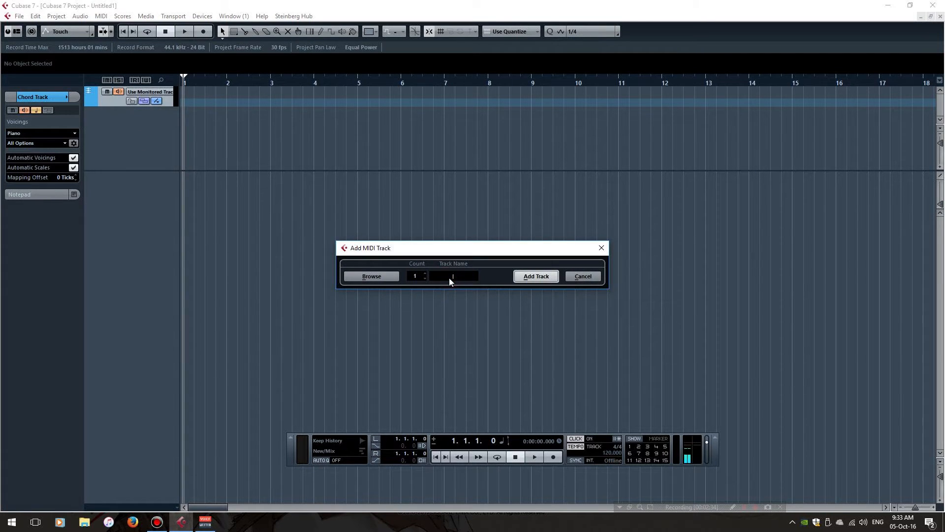
text(Chord Track Guide)
click(535, 276)
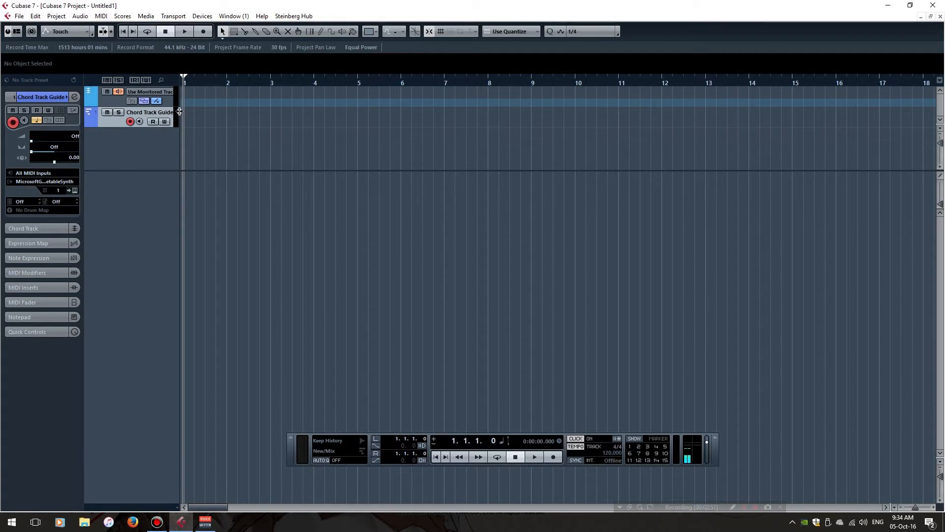
click(158, 92)
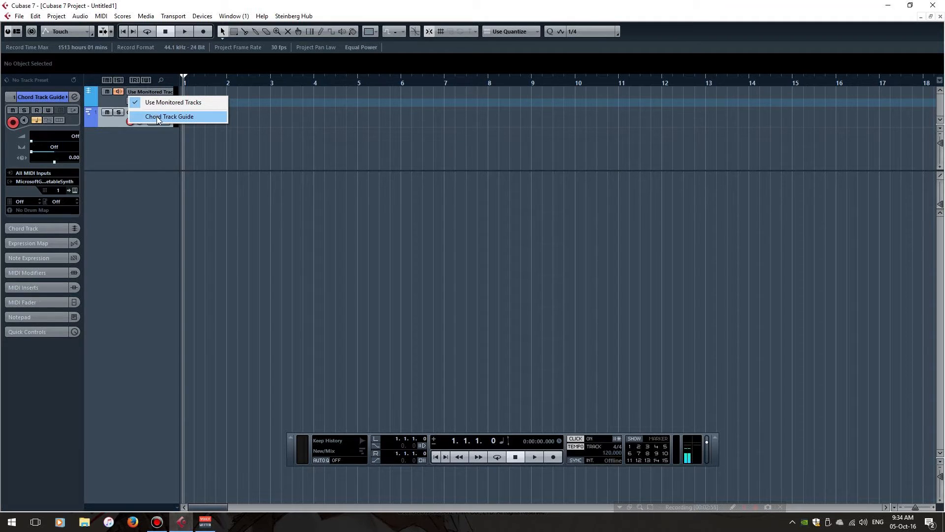
click(158, 117)
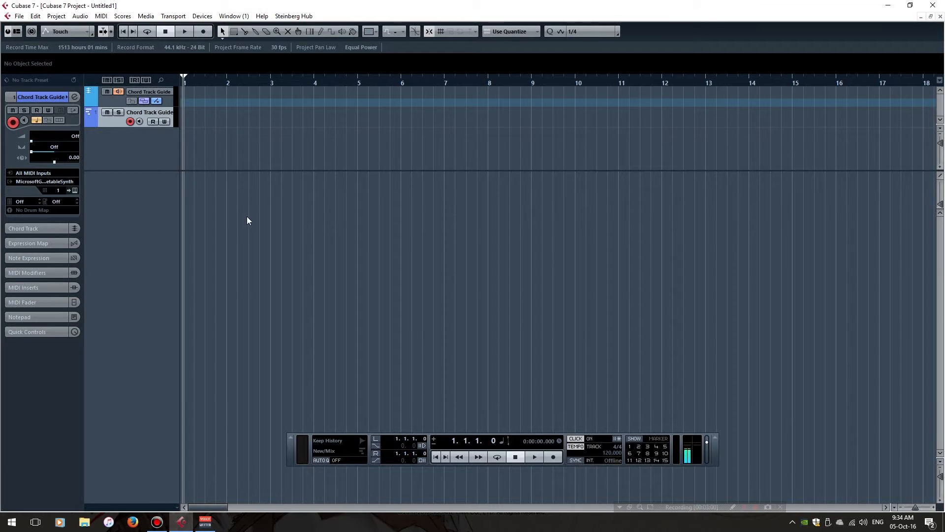
Load Kontakt 5 into the first VST instrument slot without creating a MIDI track, and close the plug-in's window
click(172, 15)
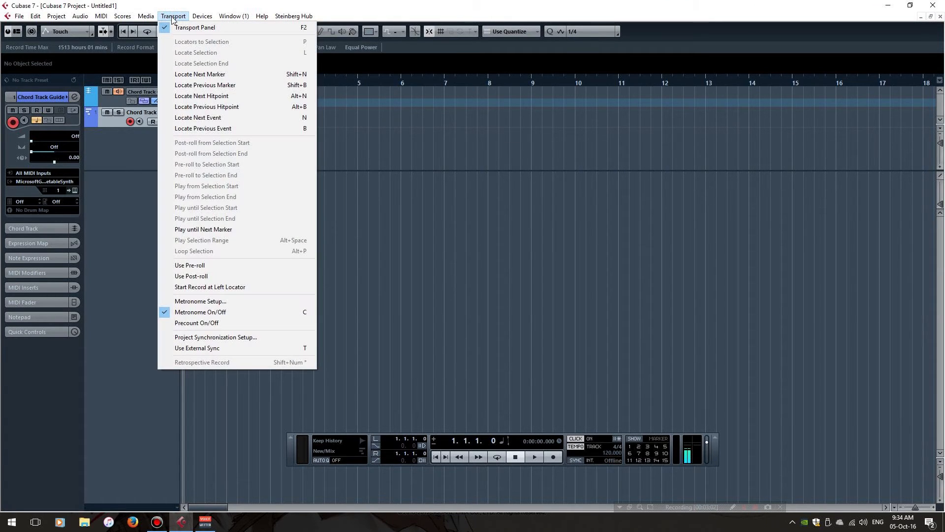
mouse_move(197, 19)
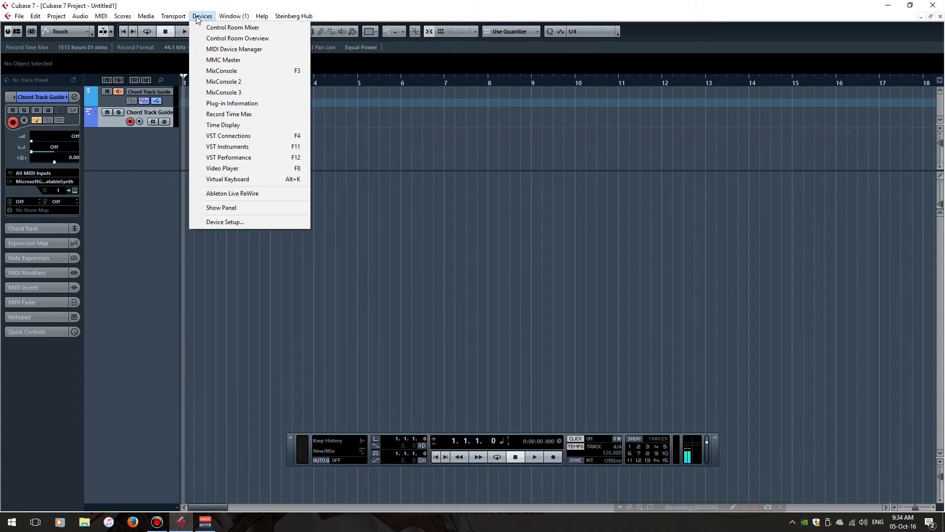
click(223, 147)
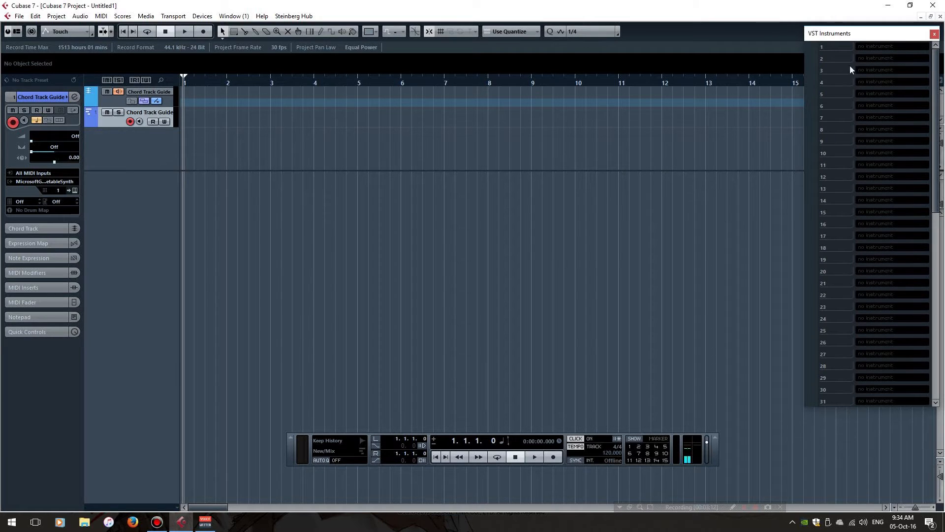
click(875, 46)
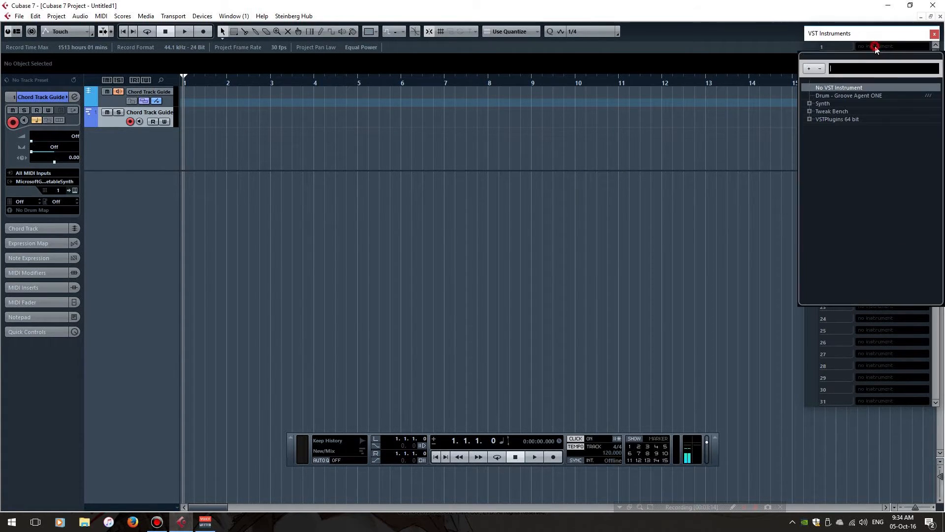
click(810, 119)
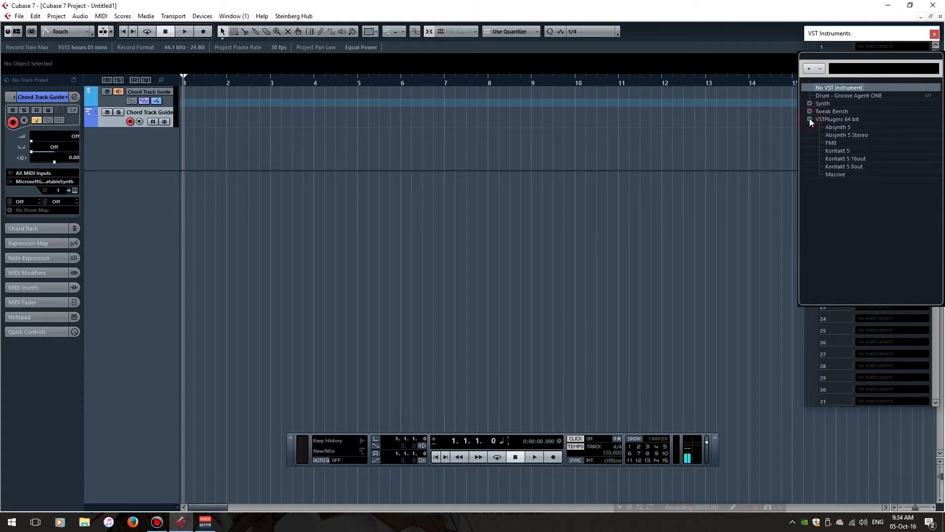
click(842, 150)
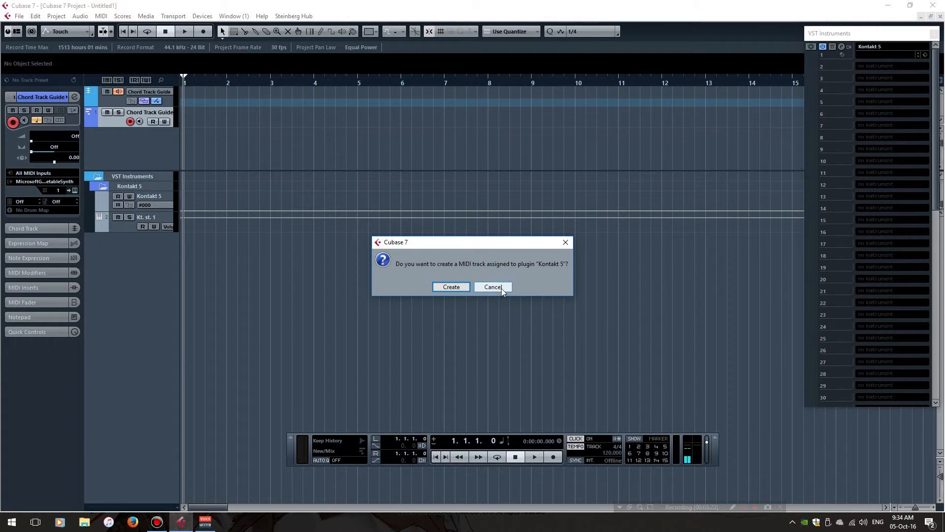
click(501, 288)
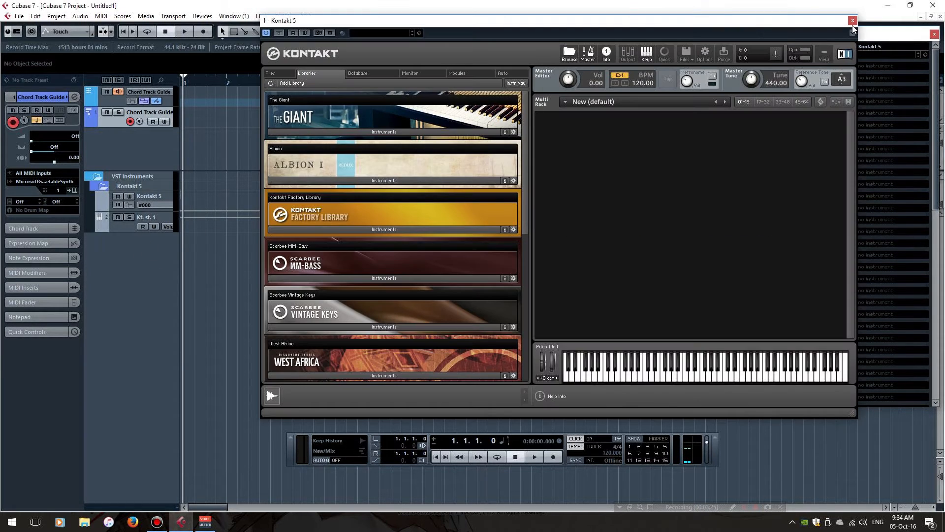
click(852, 20)
Collapse the Kontakt 5 and VST Instruments folders and move the VST Instruments folder above the chord track
click(102, 186)
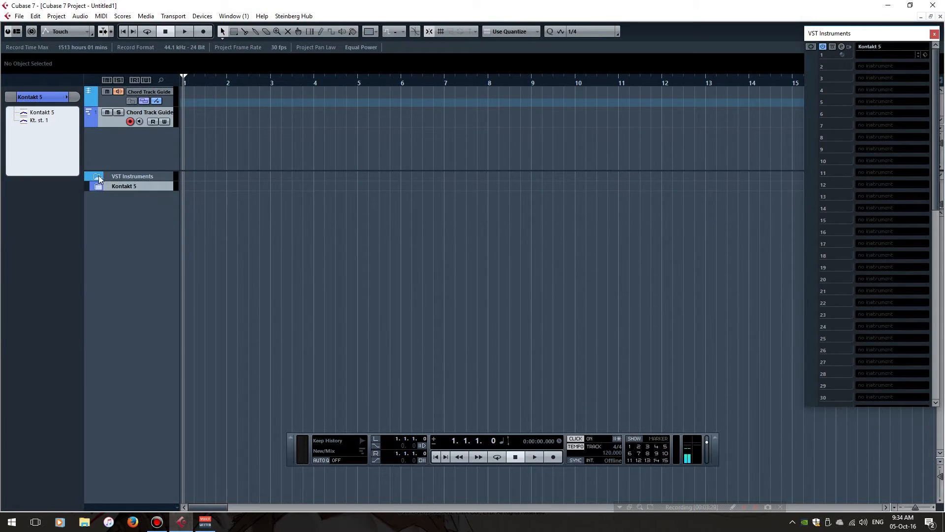
click(98, 176)
click(117, 177)
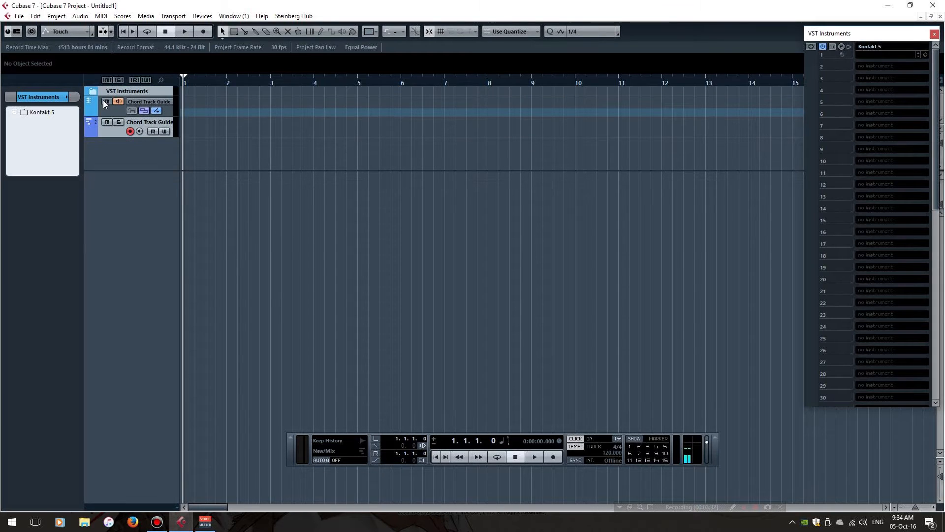
Set the VST Instruments folder, the chord track and the Chord Track Guide track to Default Color
click(67, 97)
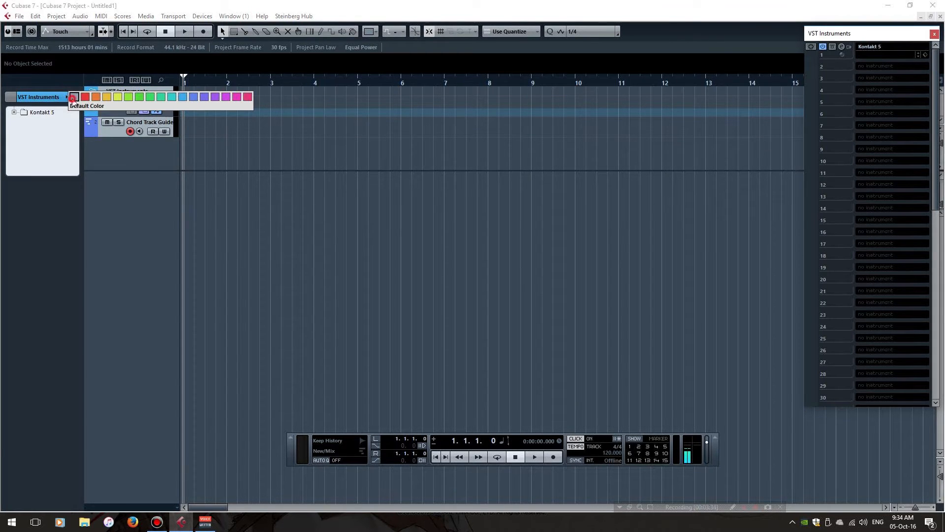
click(112, 108)
click(66, 97)
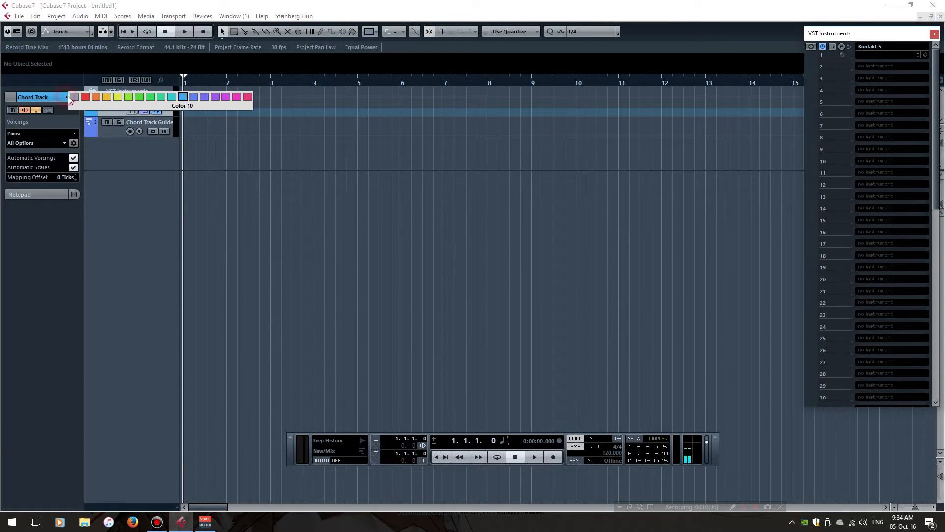
click(112, 132)
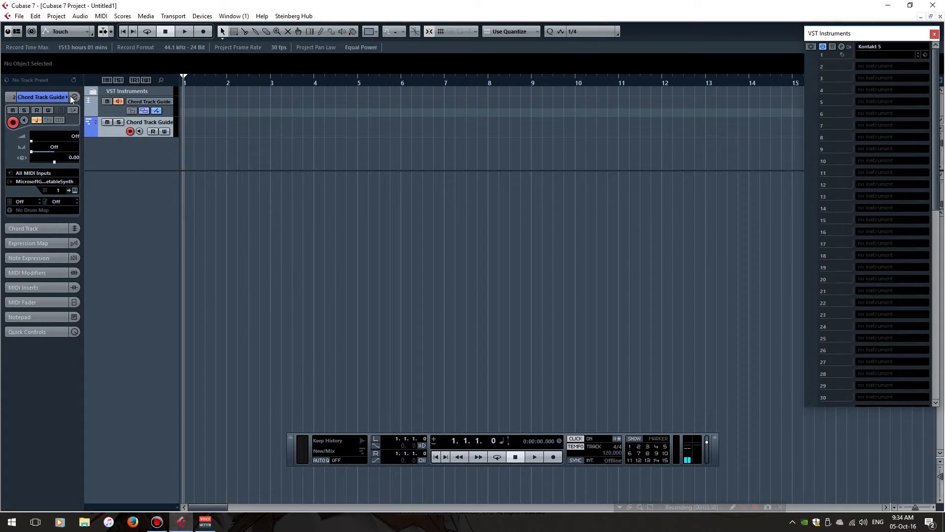
click(66, 96)
click(74, 97)
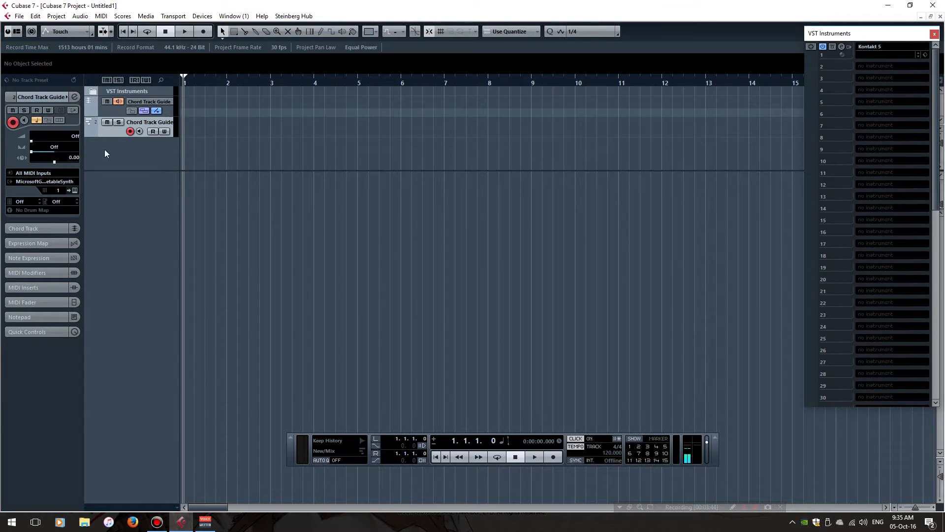
Load the instrument The Giant.nki from The Giant library into Kontakt 5, and close the plug-in's window
click(842, 48)
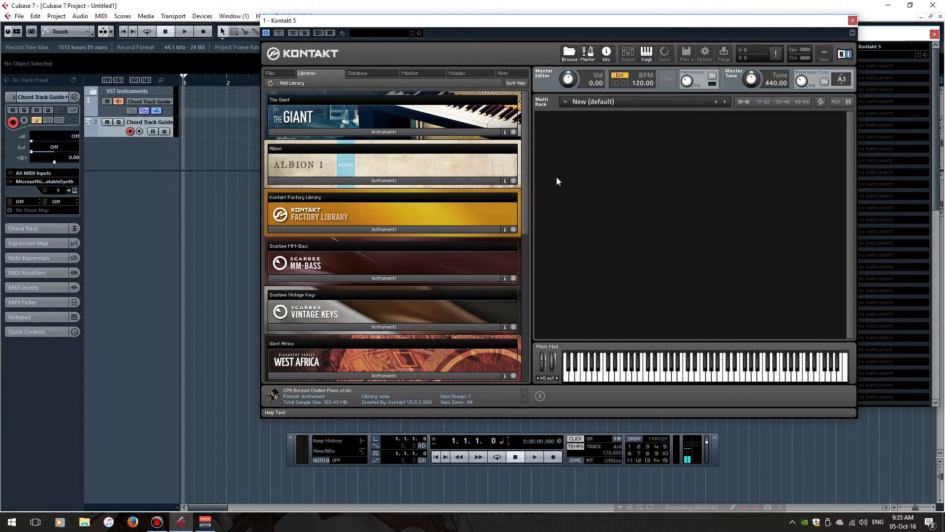
click(380, 132)
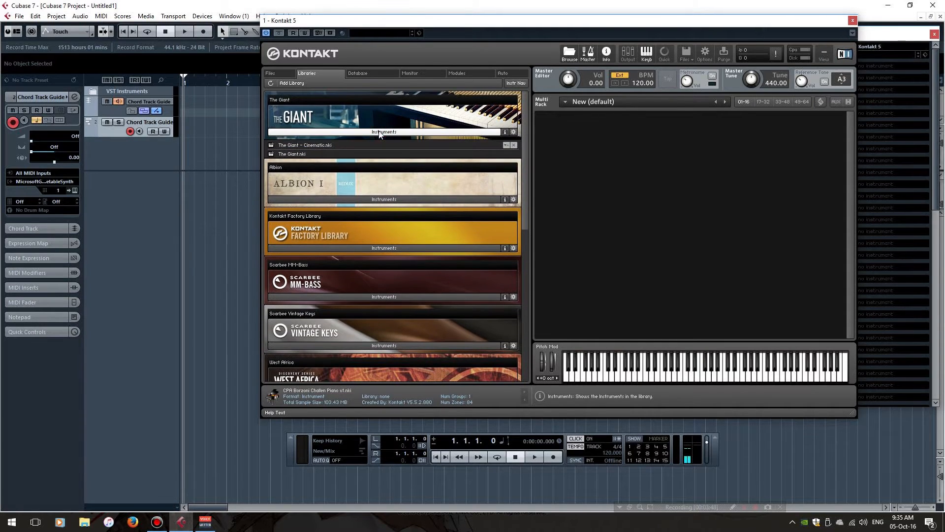
double_click(379, 154)
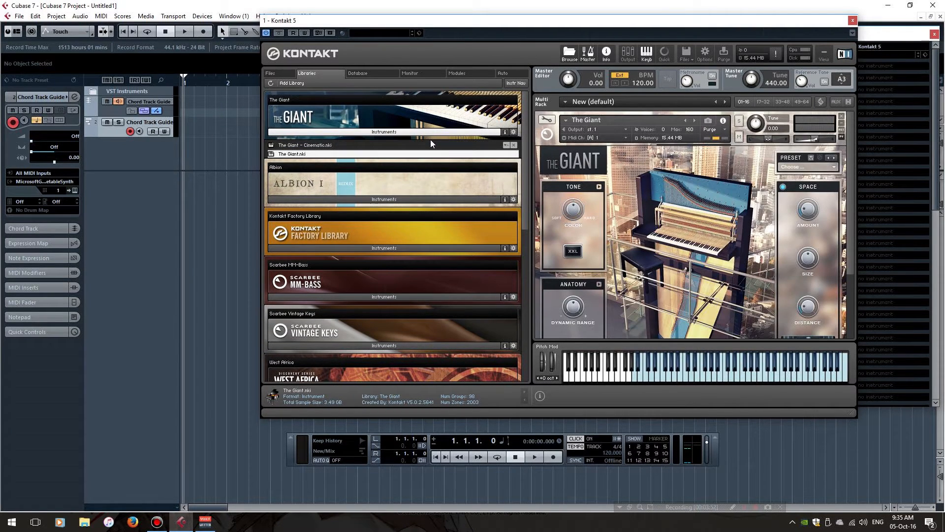
click(852, 20)
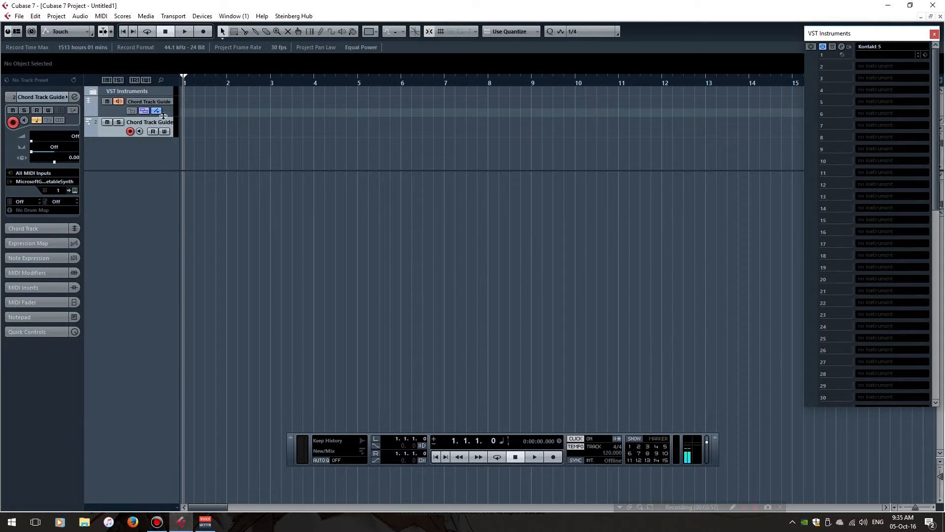
Route the Chord Track Guide track's MIDI output to Kontakt 5 - Midi In and check the instrument it opens
click(120, 111)
click(116, 132)
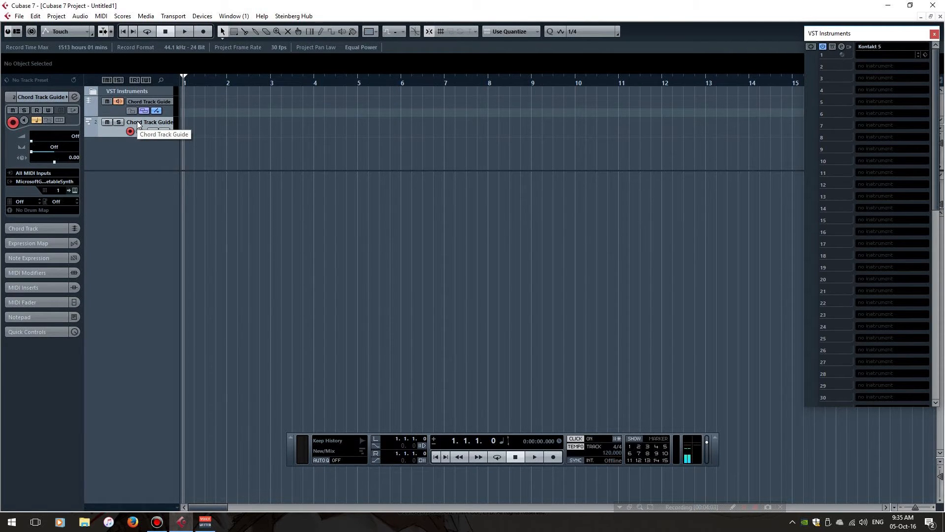
click(47, 182)
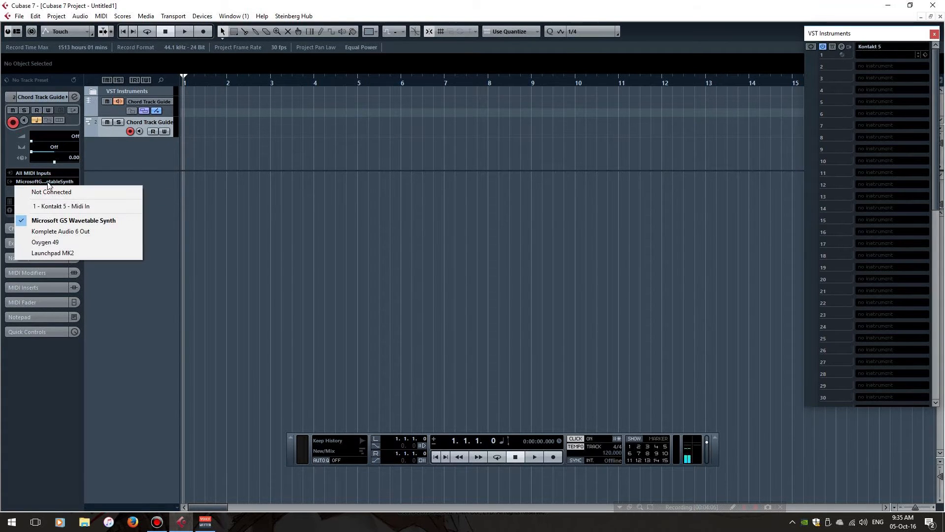
click(62, 206)
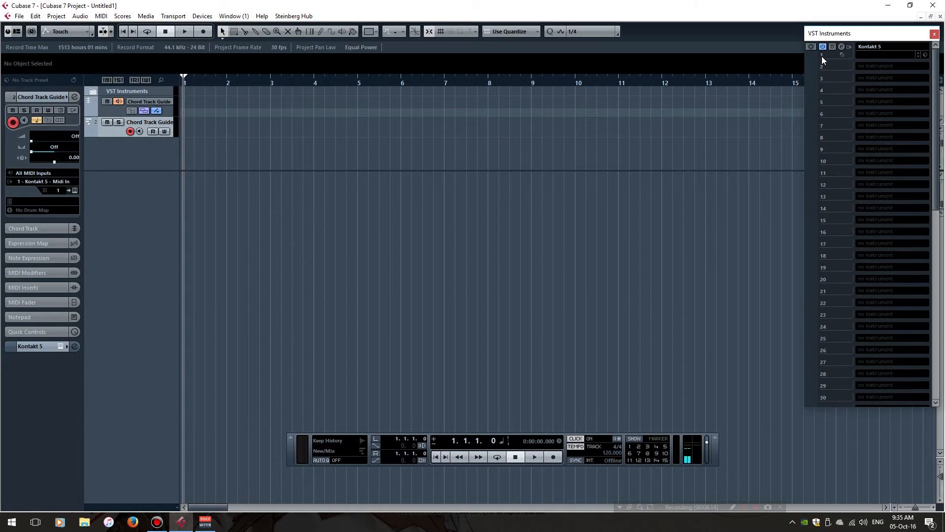
click(74, 190)
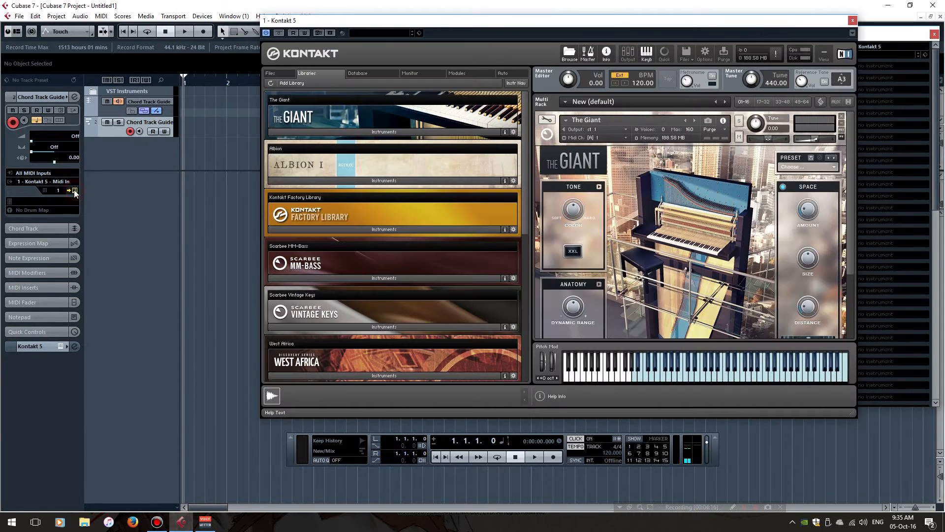
click(853, 21)
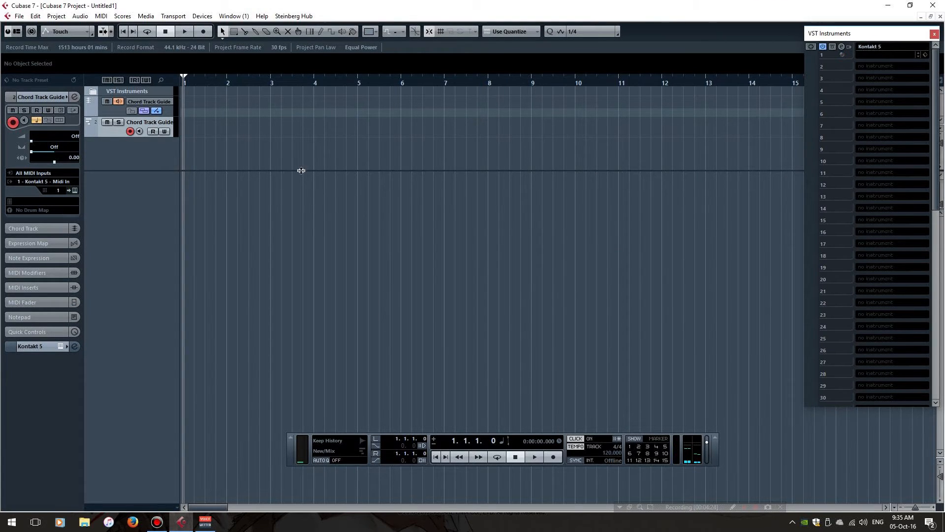
Draw an empty chord event at the start of bar 1 on the chord track and return to the selection tool
right_click(255, 155)
click(348, 148)
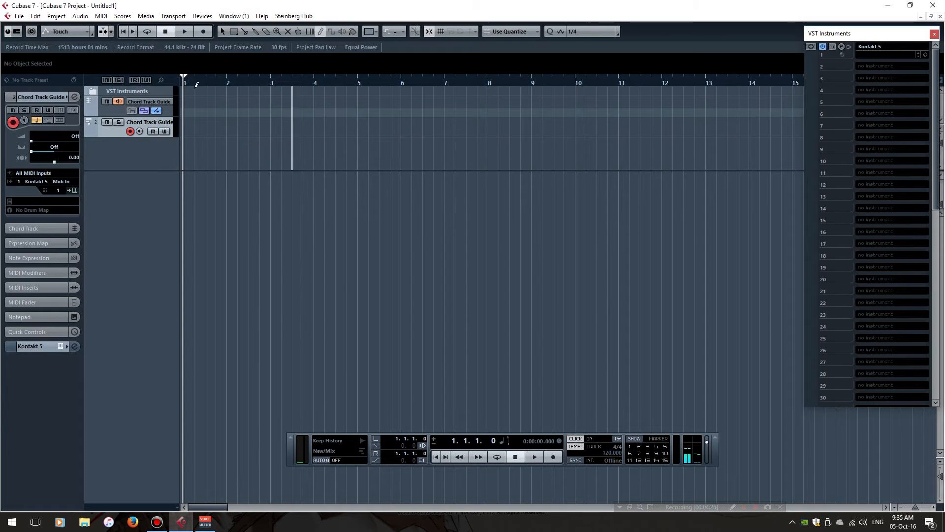
click(189, 96)
right_click(196, 101)
click(209, 101)
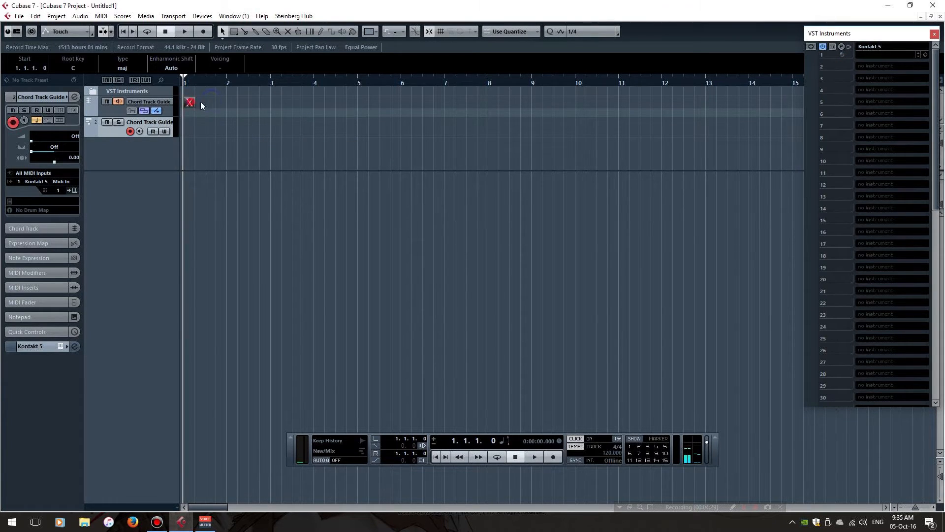
Define the chord event at bar 1 as D min 7 in the chord editor and close the editor
double_click(188, 102)
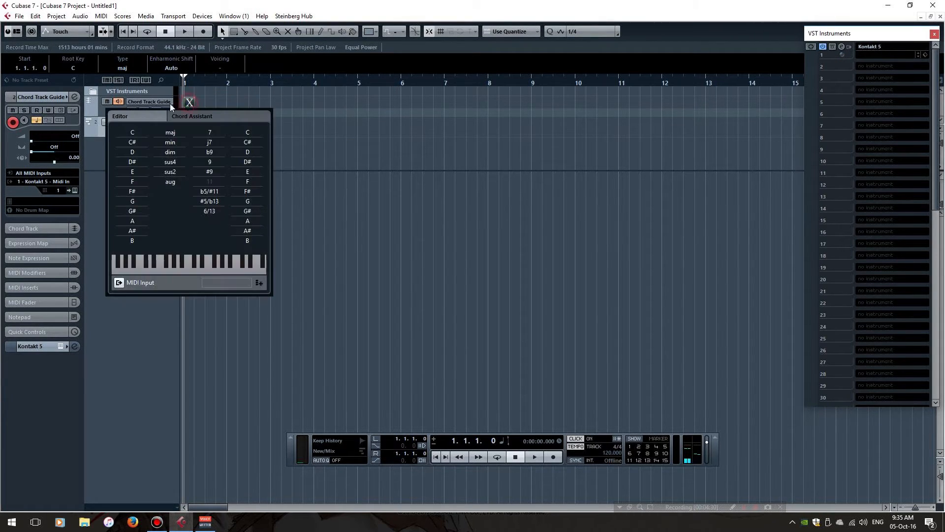
click(134, 153)
click(172, 143)
click(212, 132)
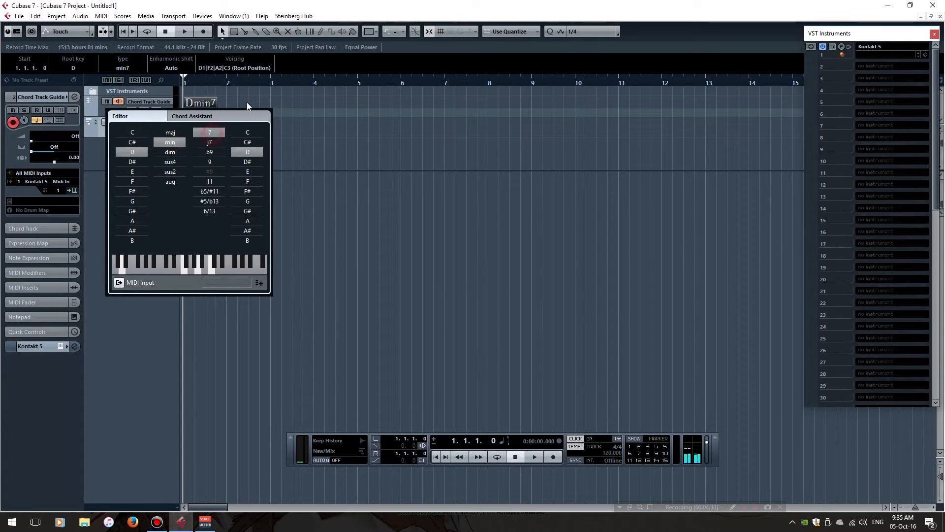
click(247, 101)
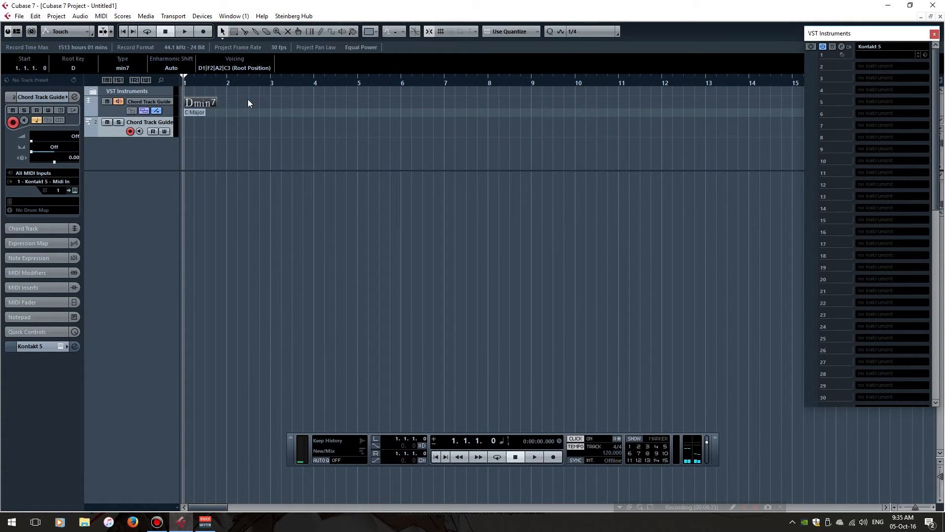
Play the project repeatedly from its start to listen to the chord at bar 1
key(space)
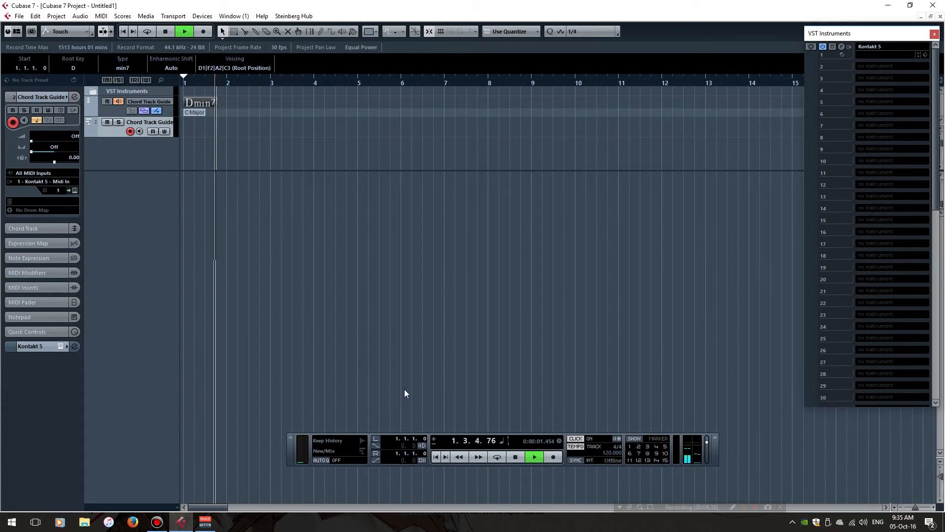
key(space)
click(437, 457)
key(space)
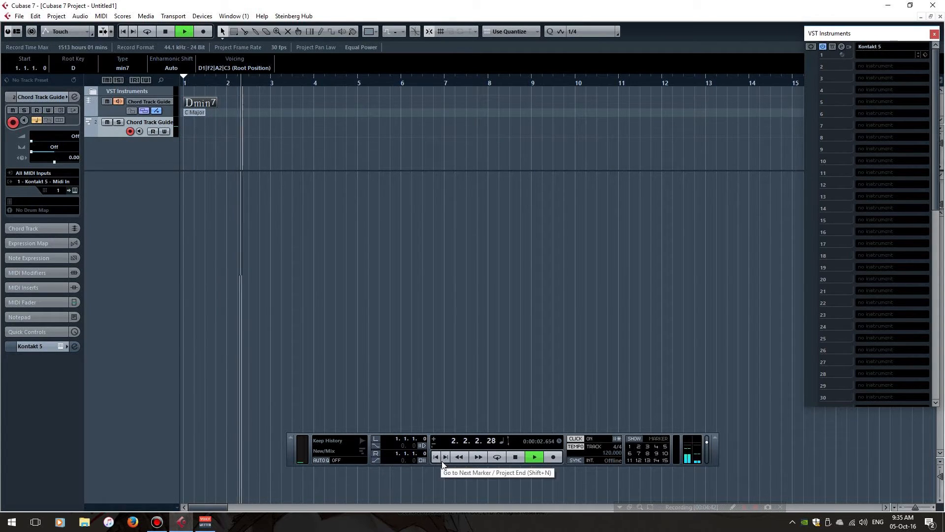
click(436, 458)
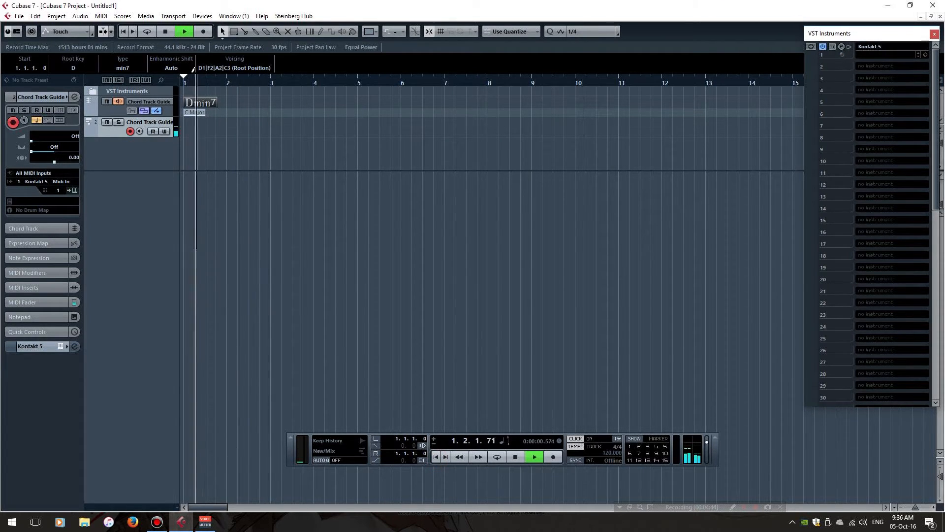
Set the left and right locators to span bar 1 to bar 3 and stop playback
drag(186, 79, 278, 96)
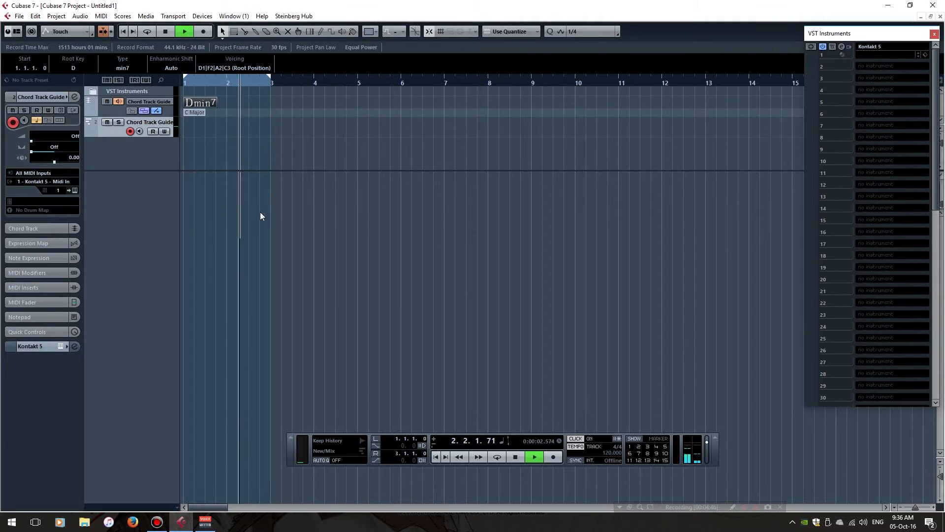
key(space)
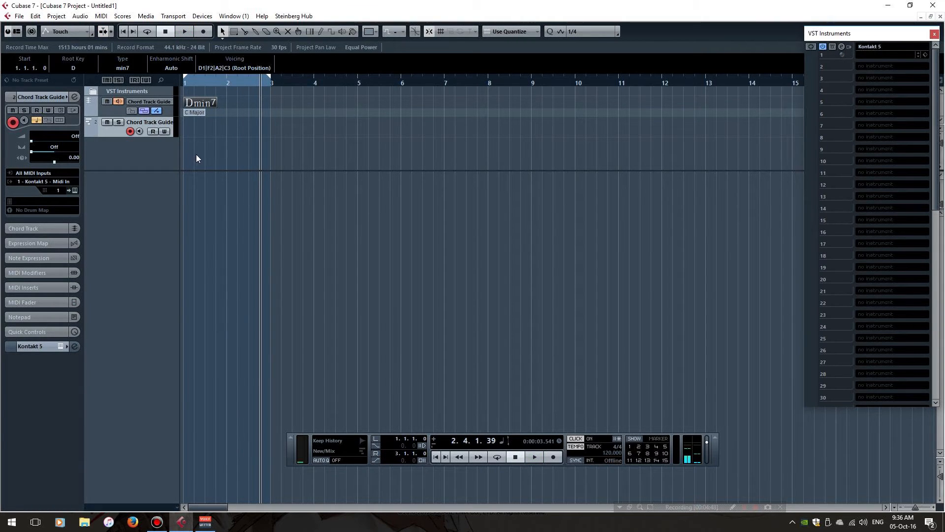
Enlarge the upper section of the divided track list to make room below the Chord Track Guide track
click(119, 112)
click(118, 121)
drag(146, 170, 147, 198)
click(134, 112)
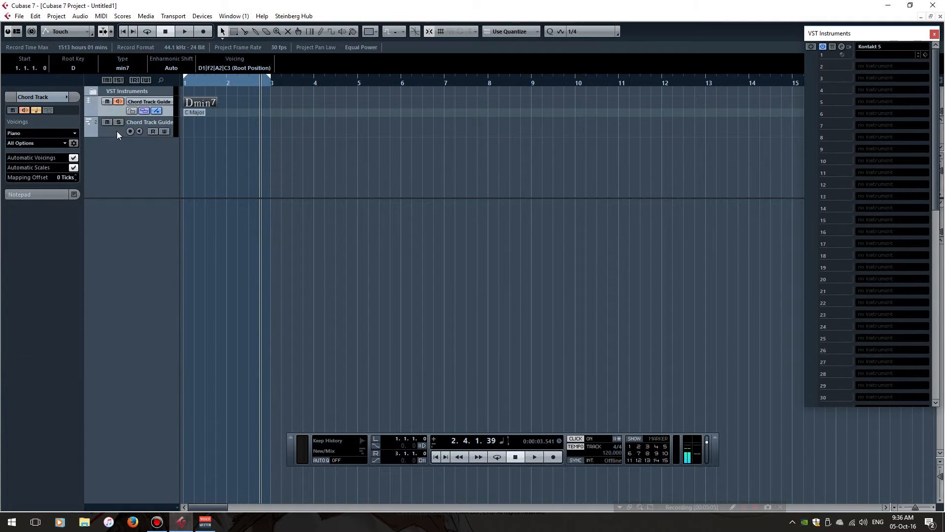
click(117, 132)
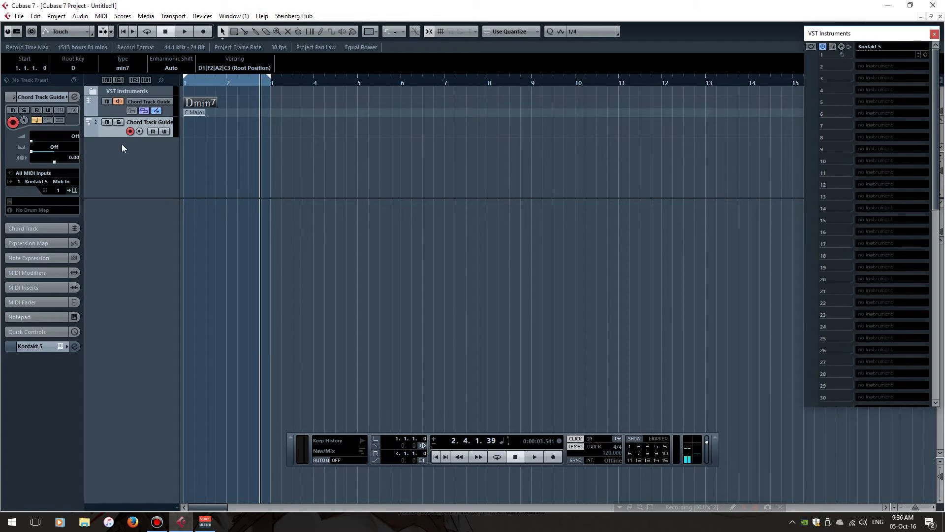
Add a tempo track below the Chord Track Guide track and increase its height
right_click(122, 148)
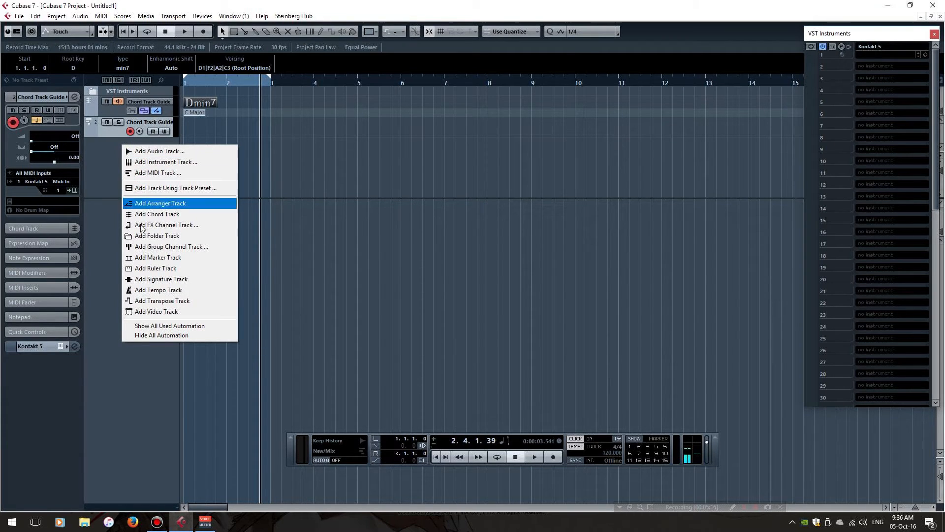
click(161, 290)
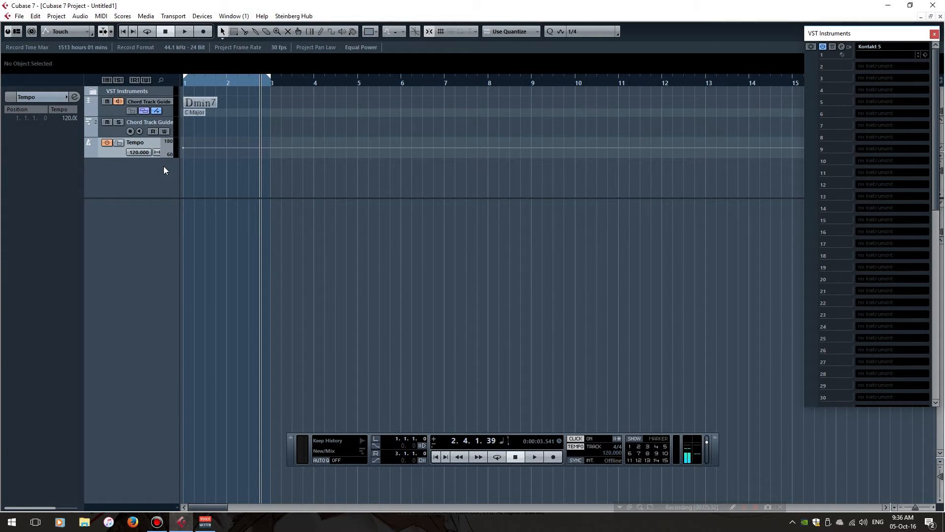
drag(154, 158, 153, 187)
Draw a tempo point at 2.3.1.0 on the existing tempo line and return to the selection tool
right_click(207, 172)
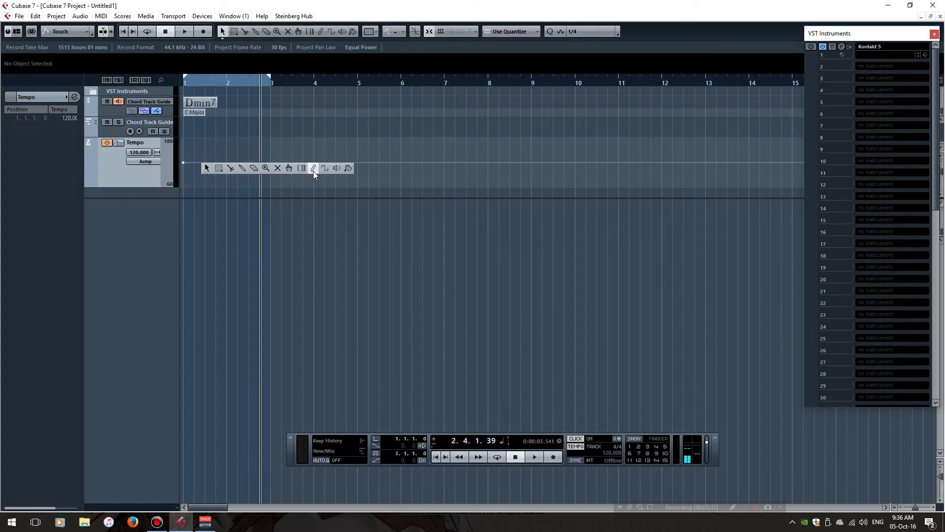
click(313, 168)
click(261, 163)
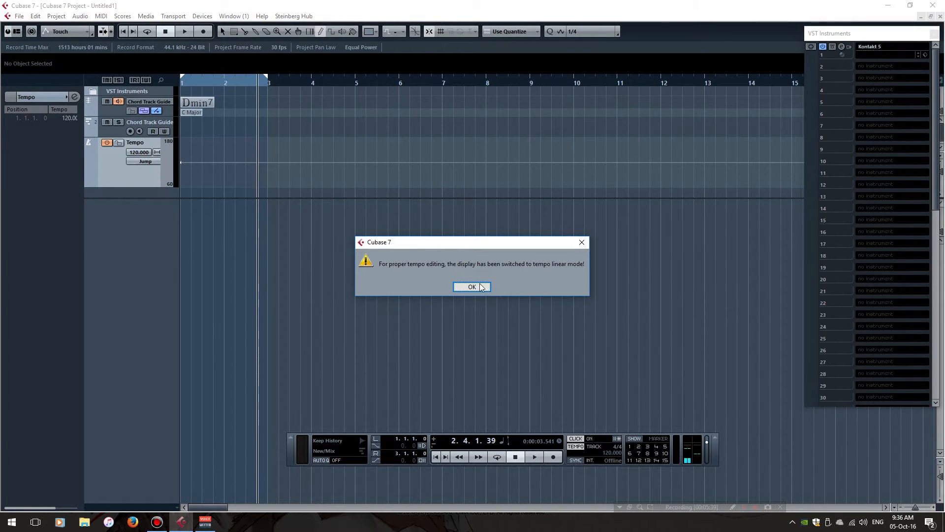
click(481, 287)
click(248, 163)
right_click(263, 141)
click(266, 146)
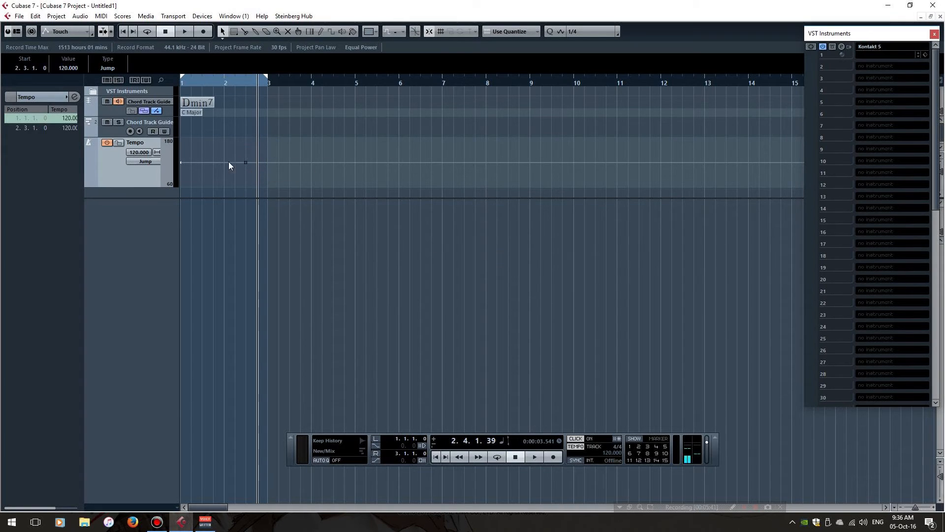
Move the new tempo point to the start of bar 2 and raise its tempo to 155
right_click(256, 151)
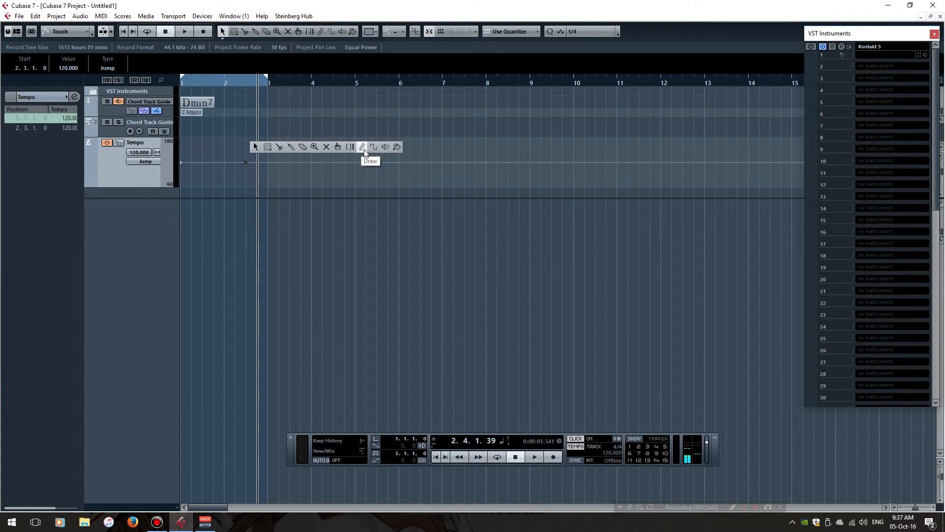
click(256, 147)
drag(245, 164, 224, 148)
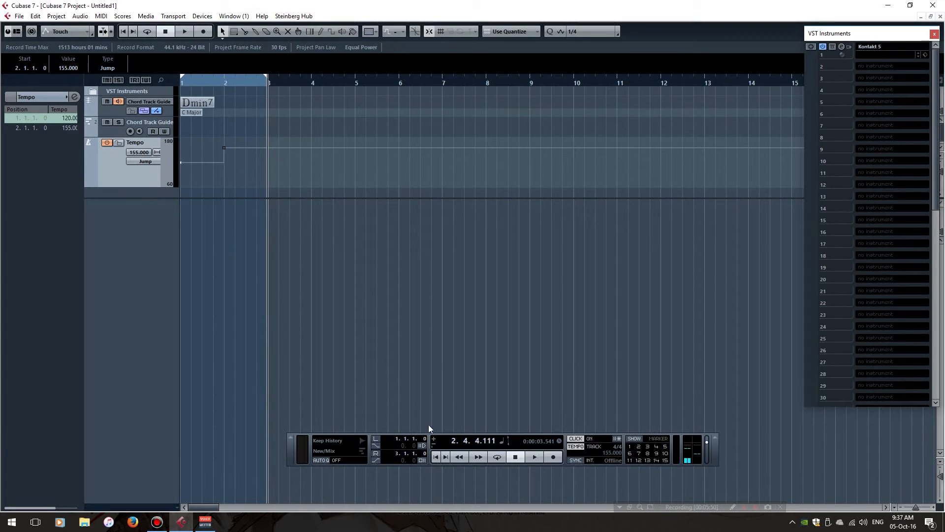
Play the project from its start to listen to the tempo change at bar 2, and stop playback
click(435, 456)
key(space)
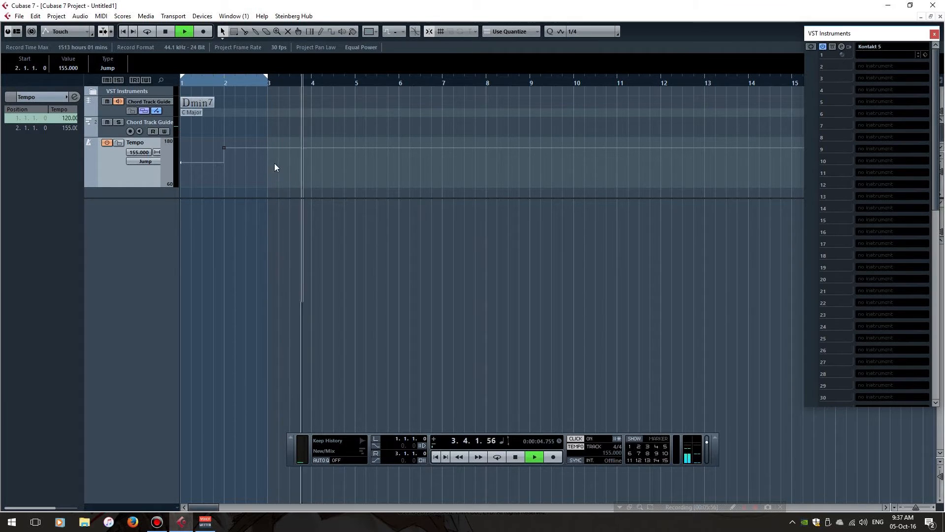
key(space)
Deactivate the tempo track so the project runs at a fixed tempo, and reduce the track's height
drag(137, 187, 144, 163)
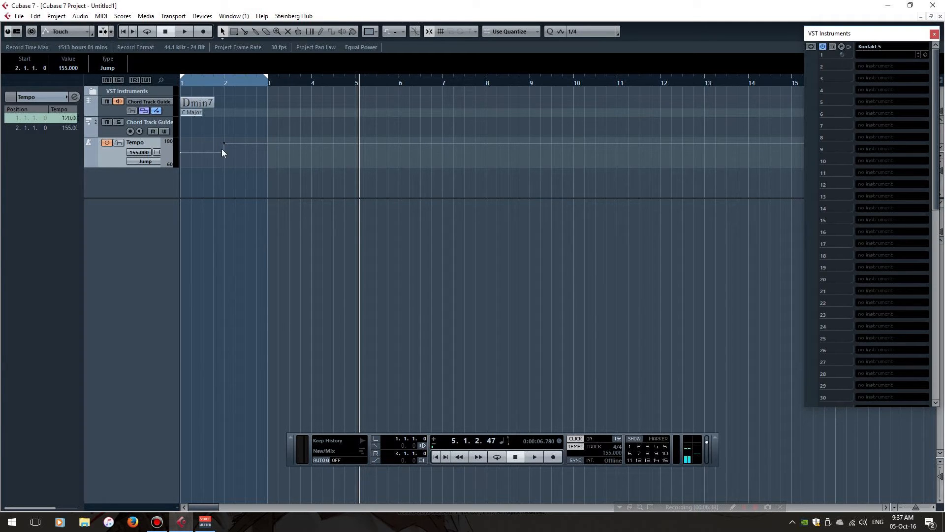
click(106, 142)
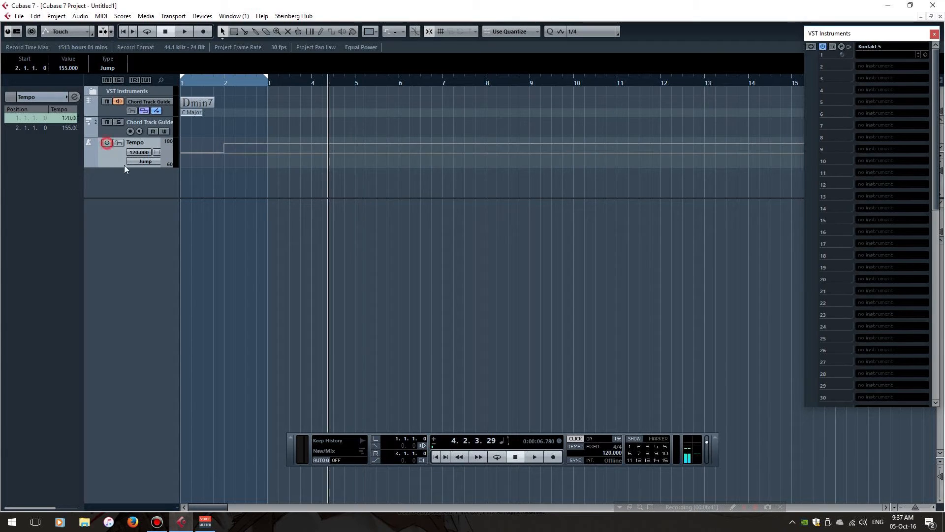
mouse_move(124, 167)
mouse_down()
mouse_move(120, 149)
mouse_move(121, 157)
mouse_up()
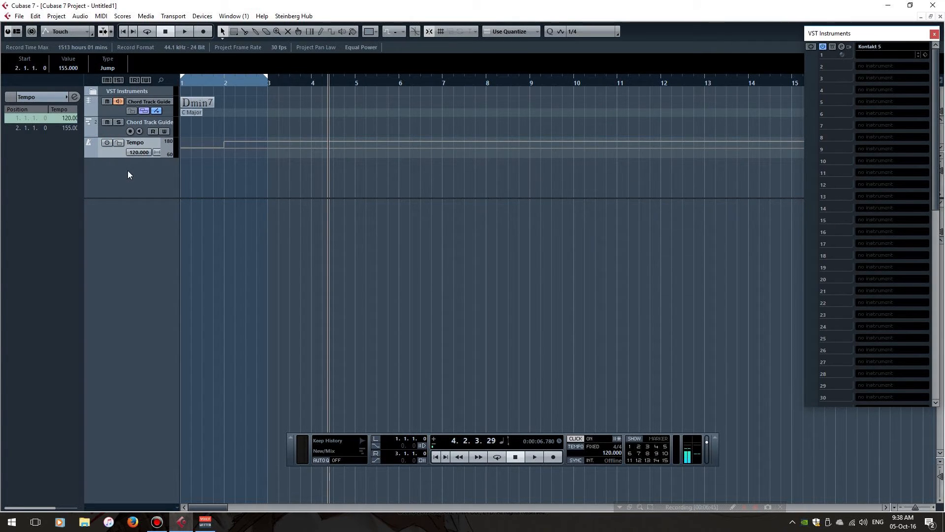
Add a folder track below the tempo track and name it Unused
right_click(128, 171)
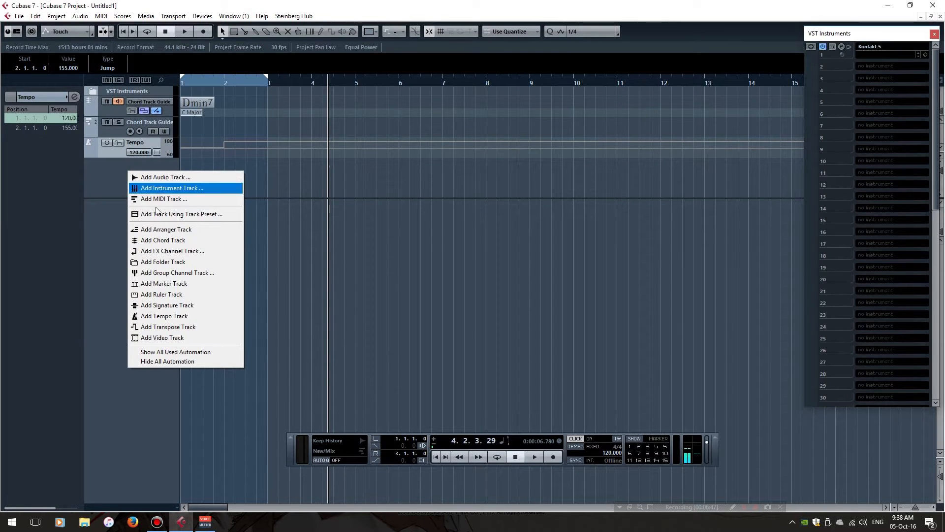
click(167, 262)
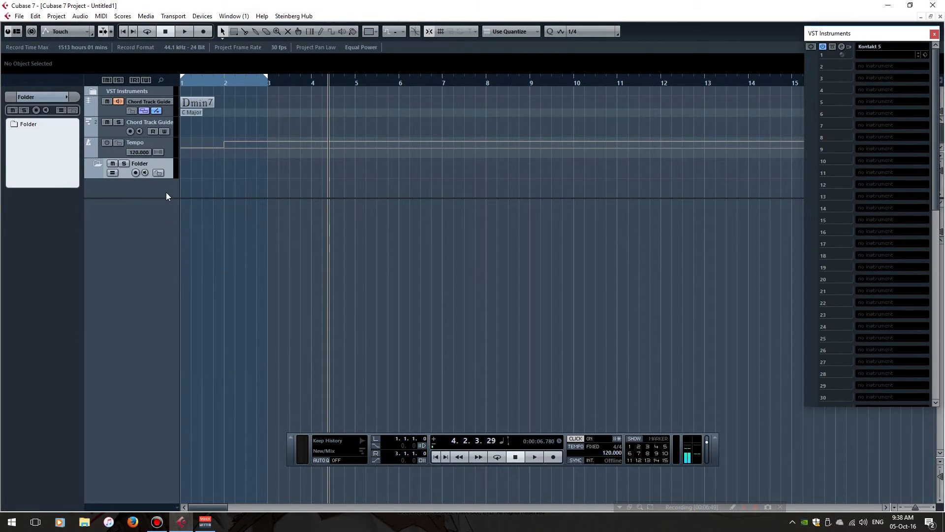
text(Unused)
click(155, 191)
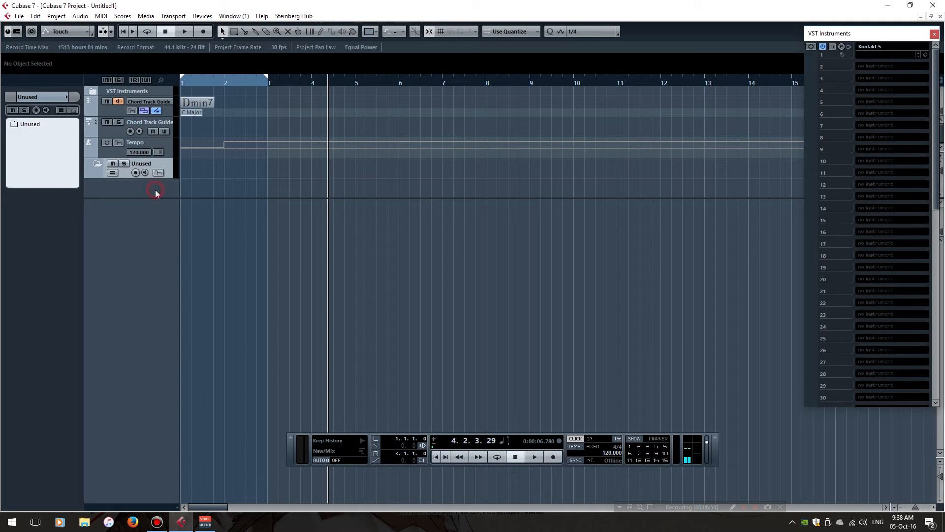
Mute the Unused folder track and collapse it
click(112, 163)
click(99, 166)
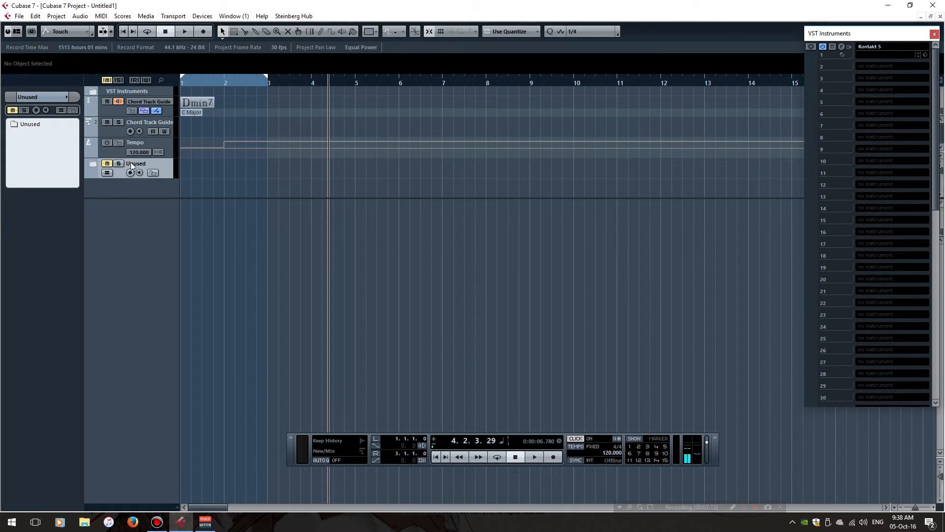
click(113, 132)
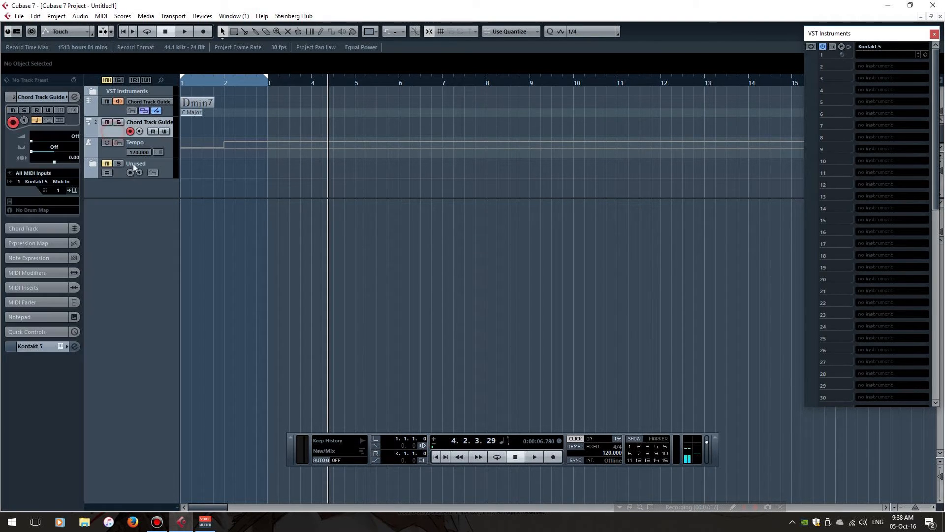
click(121, 174)
Raise the track list divider to just below the Unused folder and add a folder track in the lower section
drag(123, 199, 127, 187)
right_click(130, 197)
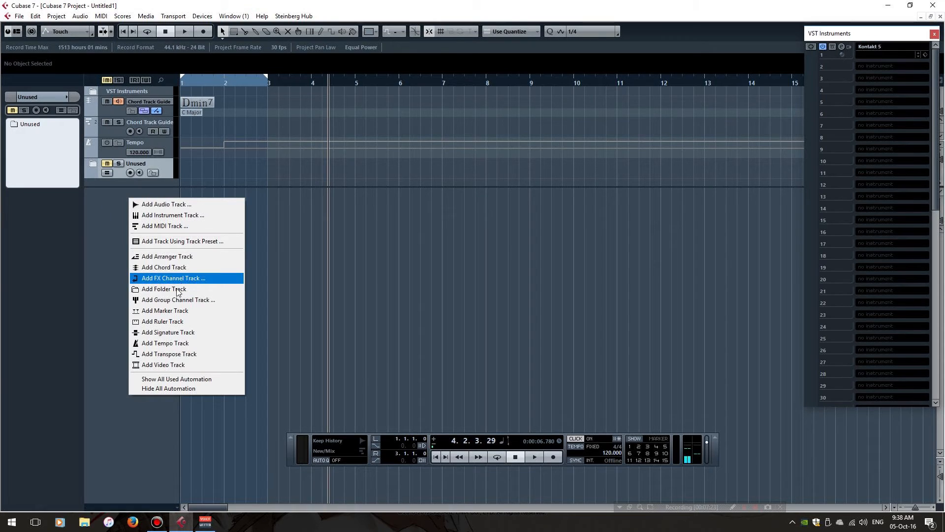
click(176, 289)
Duplicate the folder track in the lower section four times
right_click(123, 205)
click(147, 235)
right_click(125, 224)
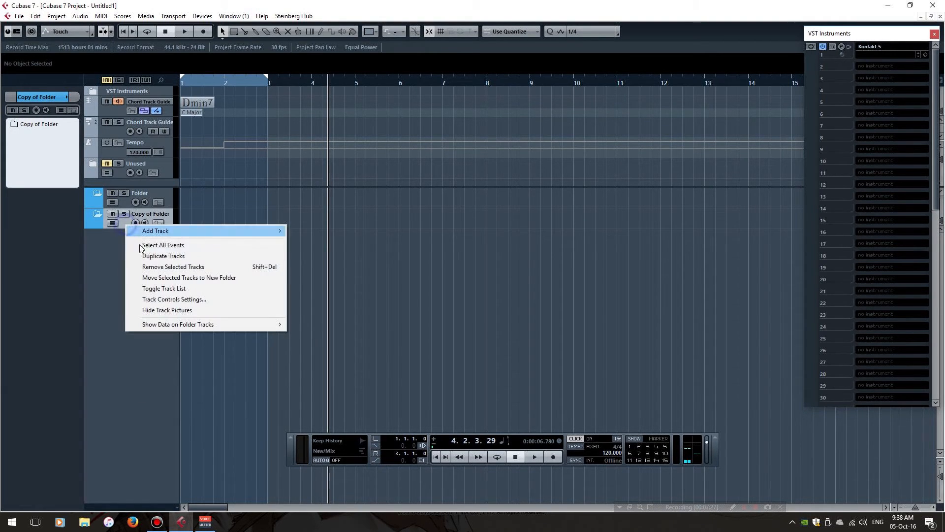
click(143, 255)
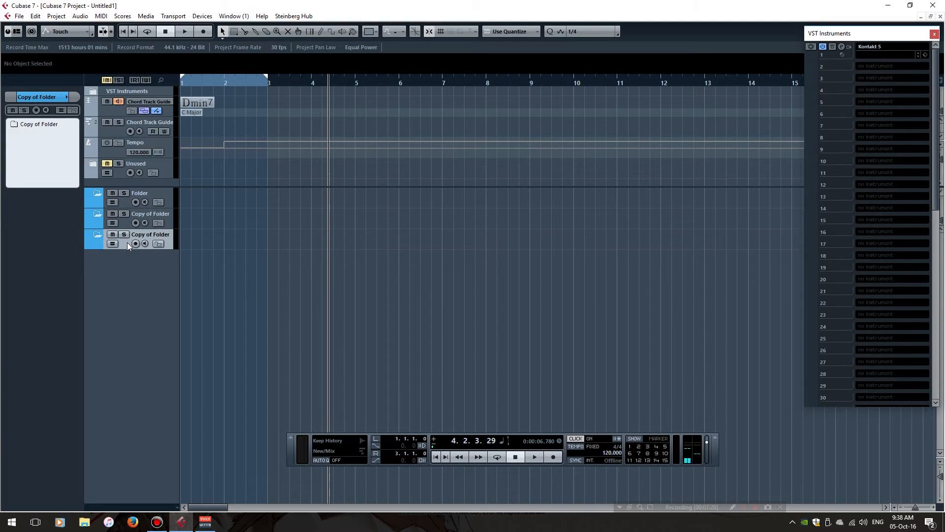
right_click(127, 243)
click(142, 274)
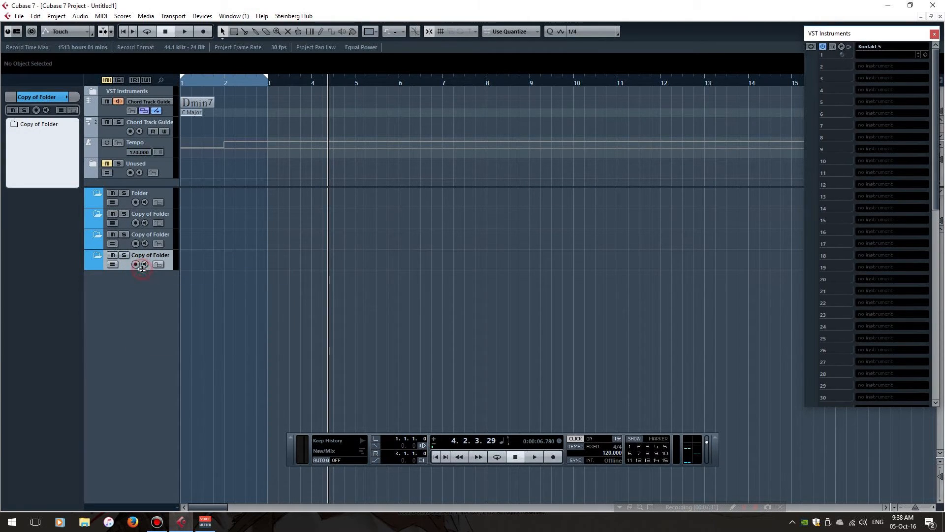
right_click(124, 267)
click(143, 295)
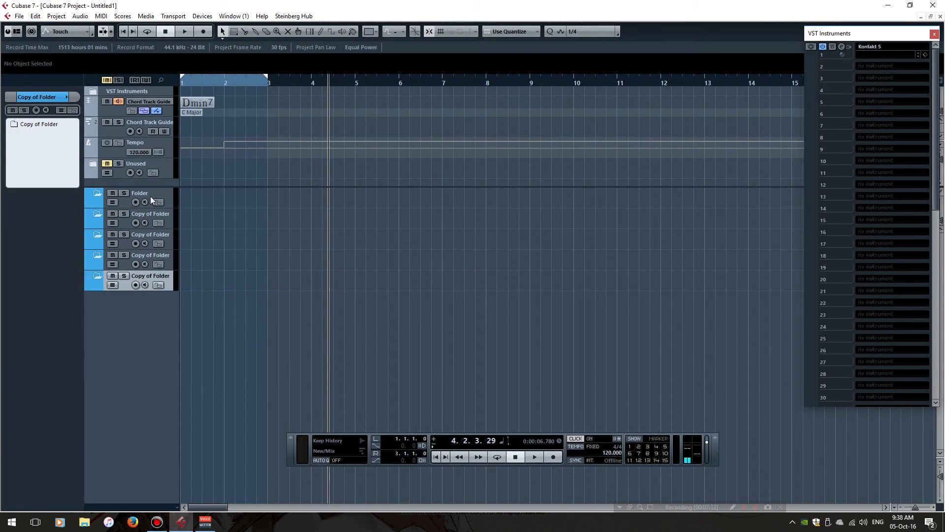
Rename the first two folder tracks in the lower section DRUMS and BASS
click(122, 201)
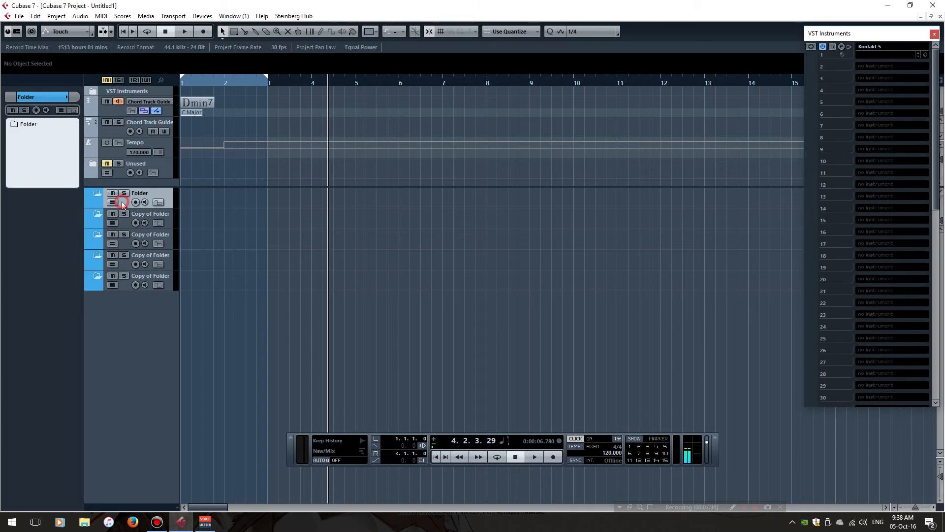
double_click(146, 194)
text(DRUMS)
double_click(151, 215)
text(BASS)
Rename the remaining three folder tracks MIDS, MELO's and WILDCARD
click(148, 238)
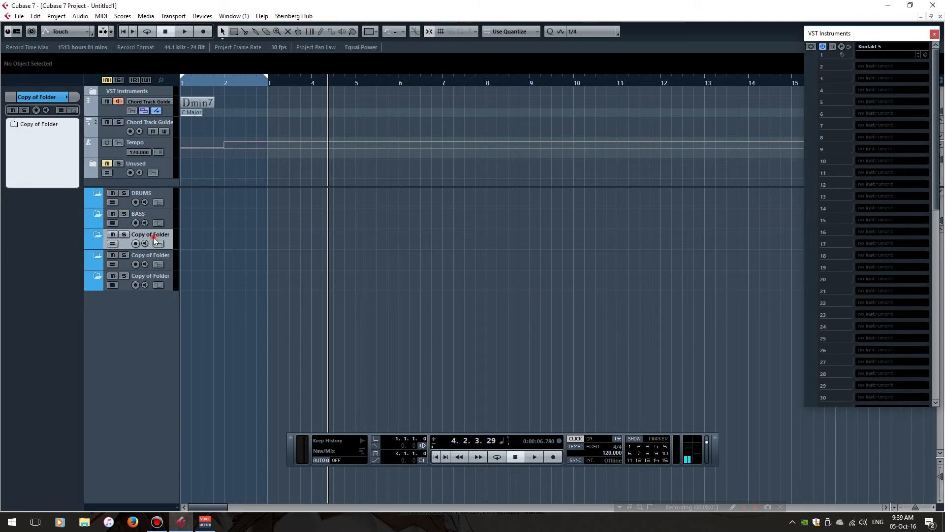
double_click(148, 235)
text(MIDS)
double_click(159, 256)
text(MELO's)
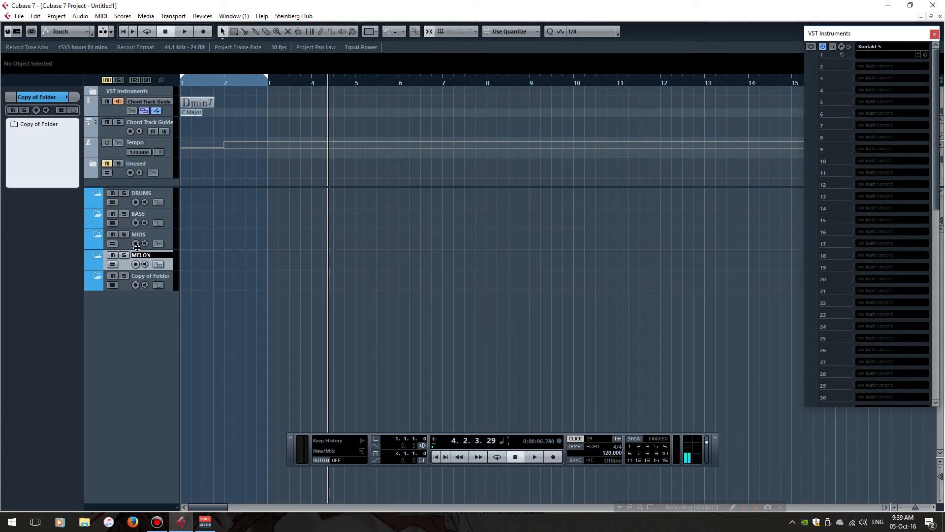
click(155, 277)
double_click(154, 277)
text(WILDCARD)
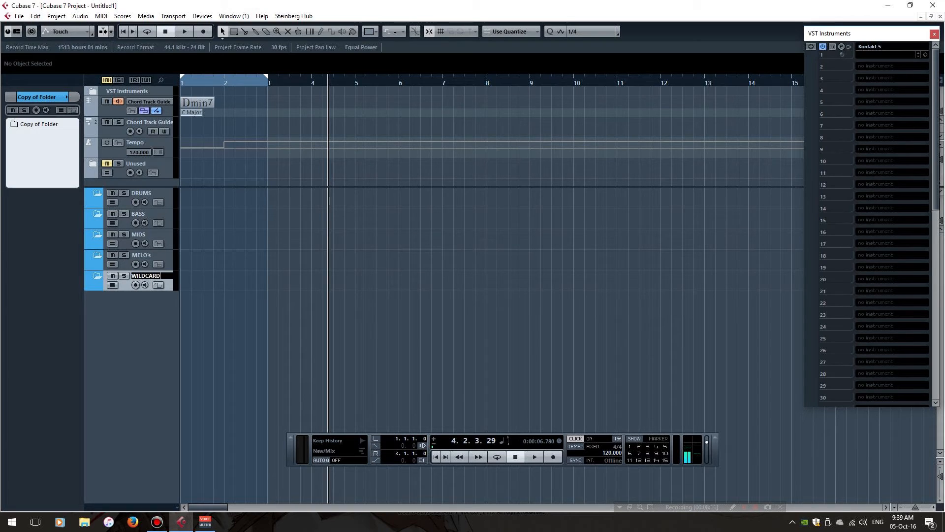
click(138, 321)
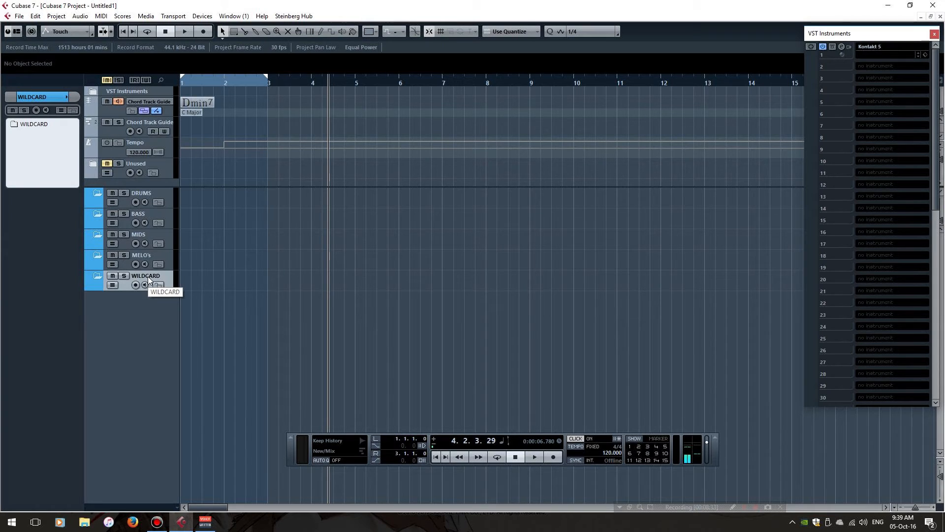
Colour the DRUMS folder track red and the BASS folder track orange (Color 2)
click(152, 196)
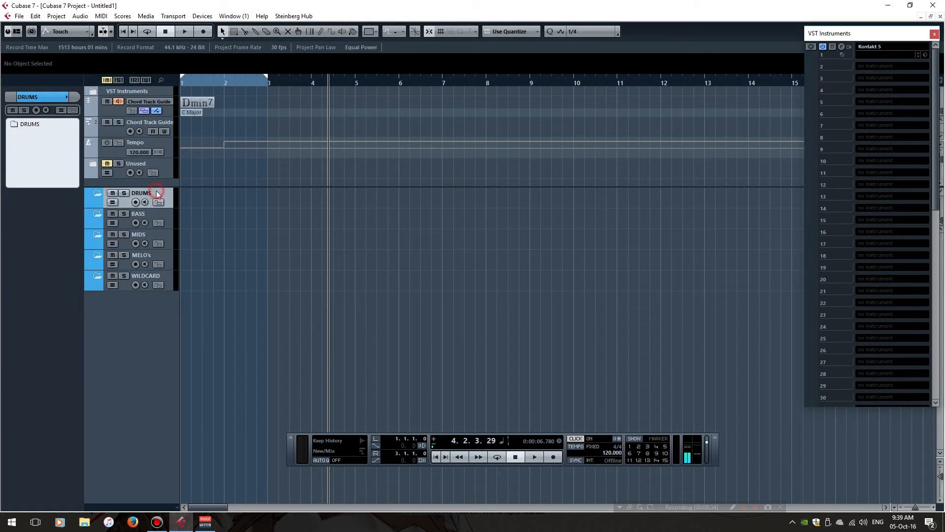
click(67, 97)
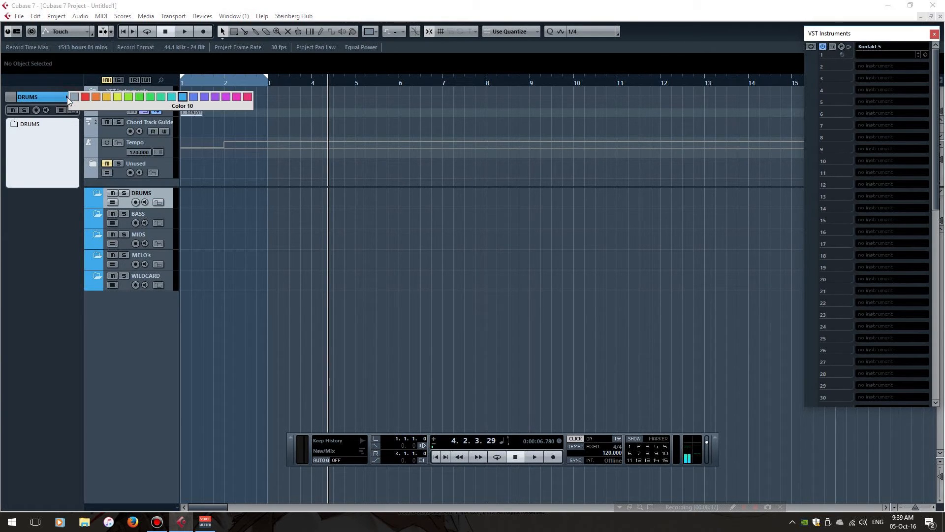
click(85, 97)
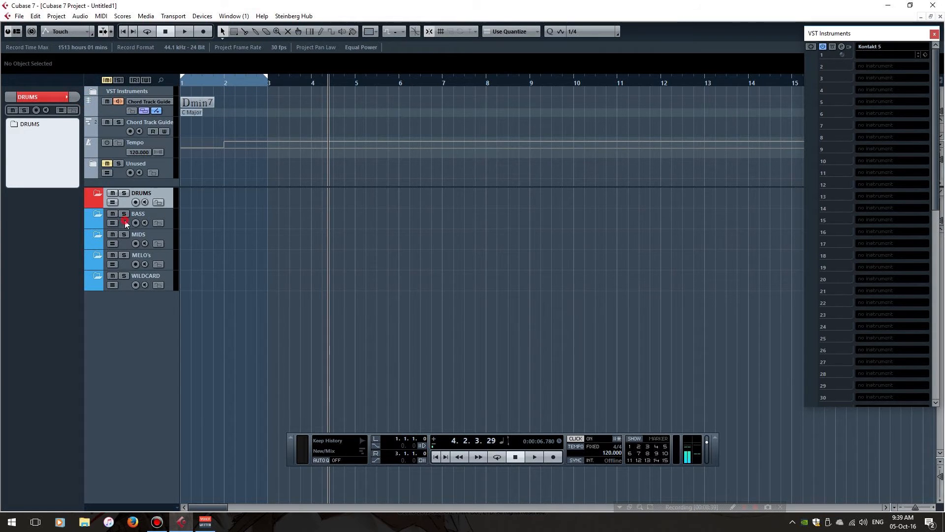
click(126, 224)
click(67, 97)
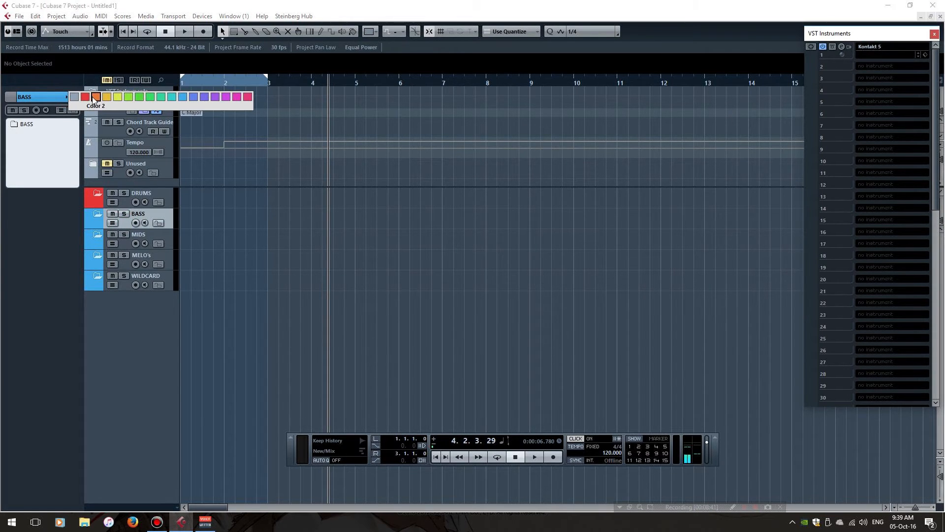
click(93, 98)
Colour the MIDS folder track green, MELO's yellow (Color 4) and WILDCARD purple
click(126, 246)
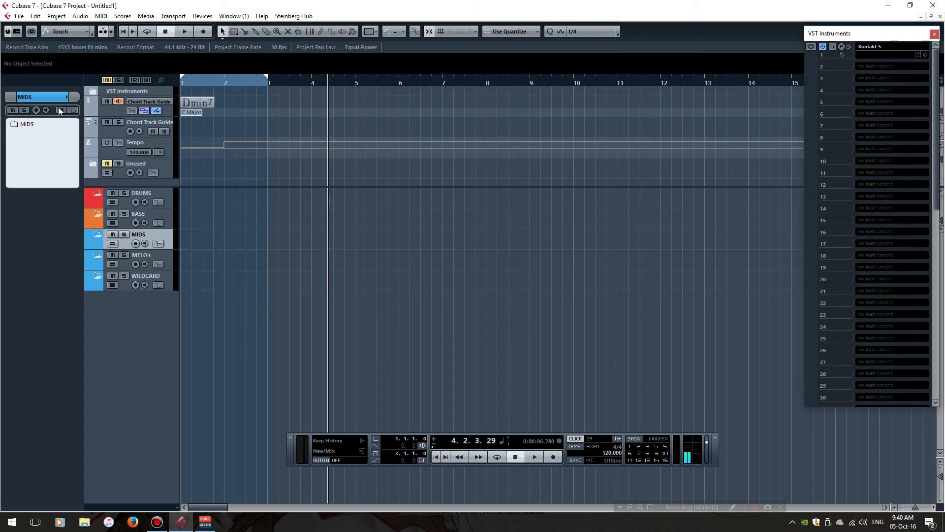
click(67, 96)
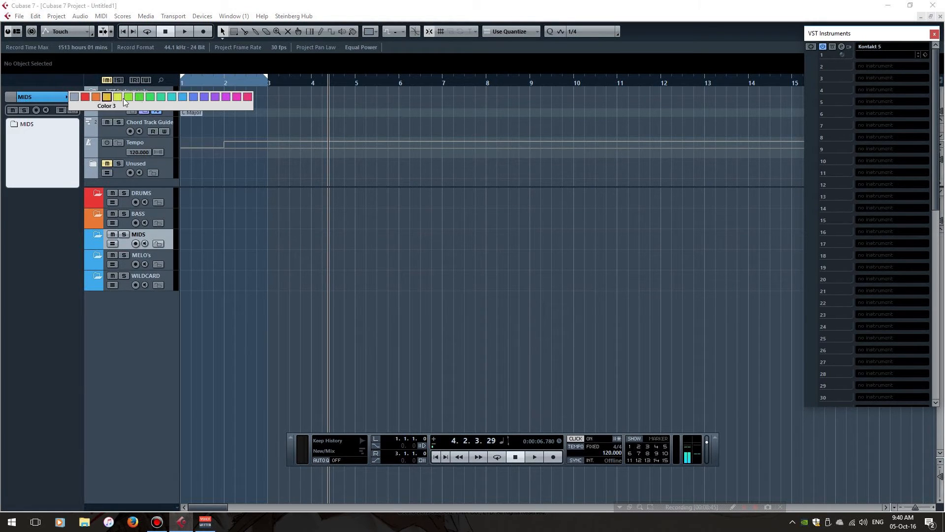
click(150, 96)
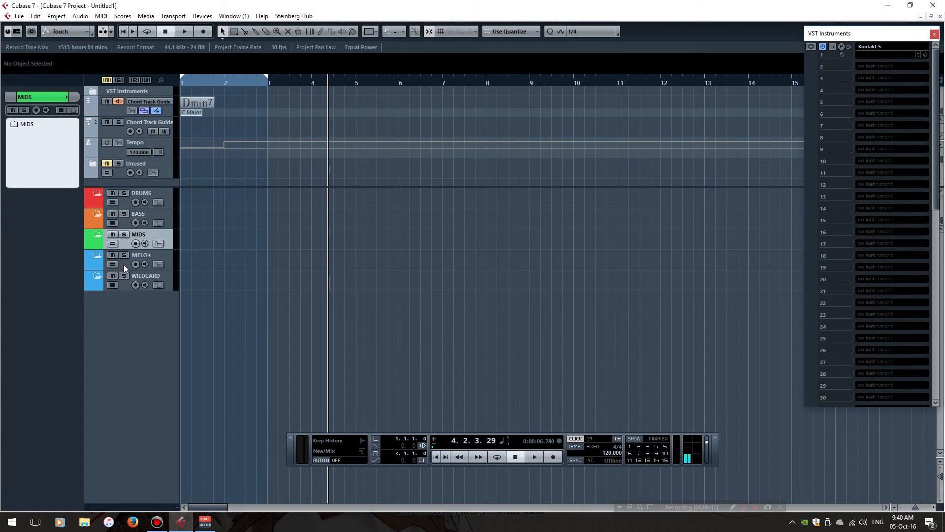
click(123, 264)
click(66, 97)
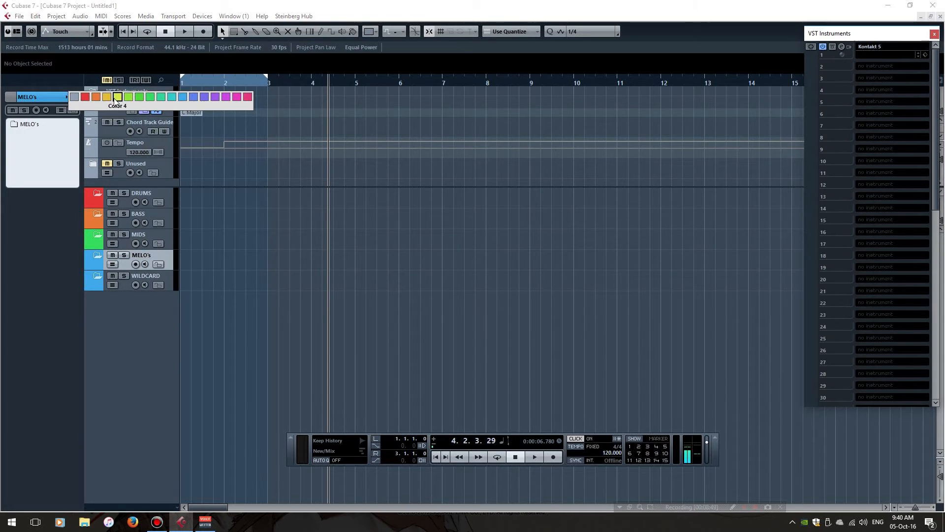
click(116, 98)
click(120, 286)
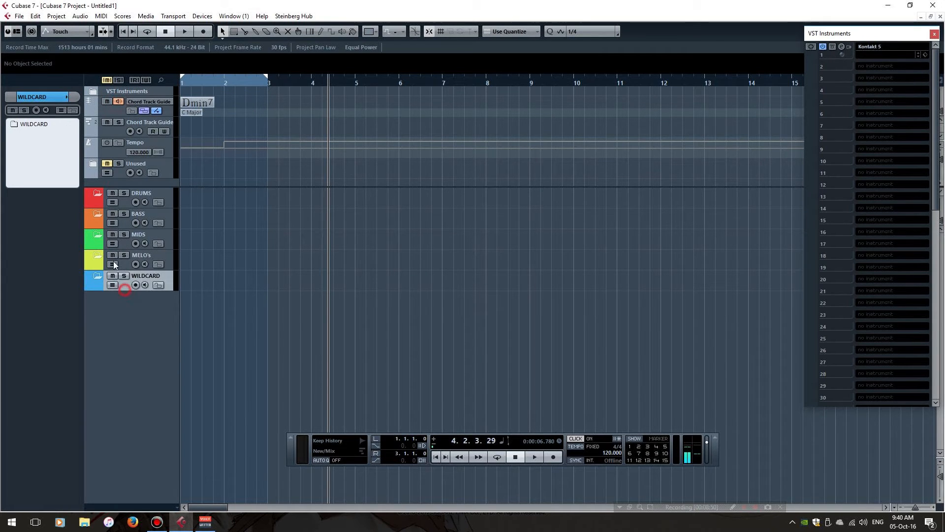
click(67, 98)
click(200, 98)
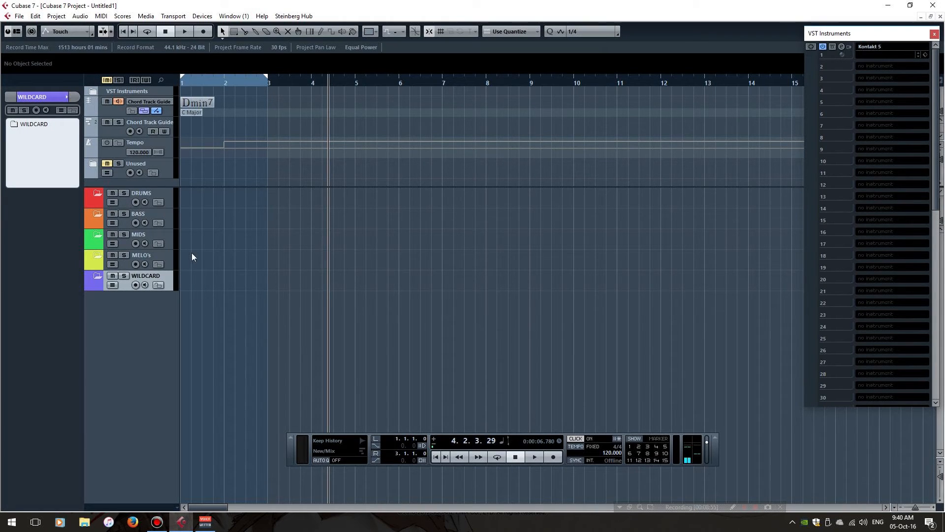
Collapse the BASS, MIDS, MELO's and WILDCARD folders, and add four stereo audio tracks below DRUMS
drag(99, 267, 95, 211)
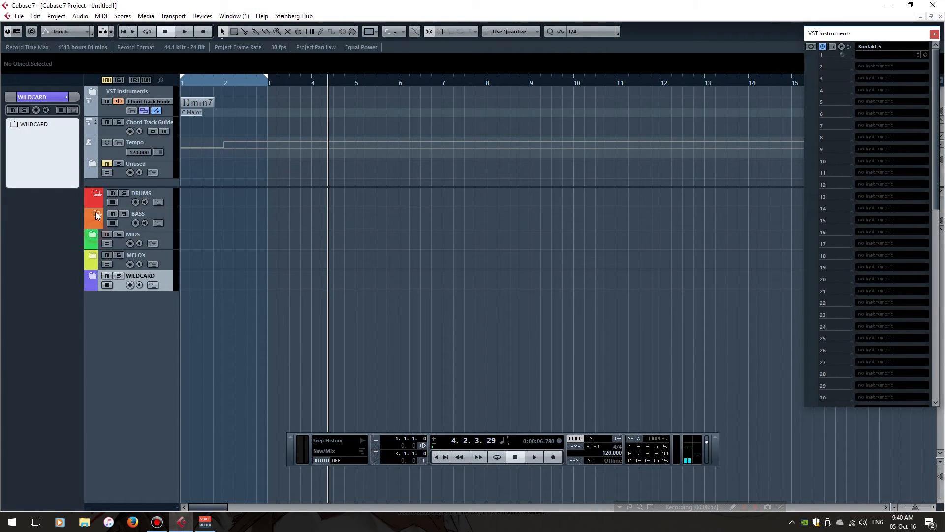
click(169, 198)
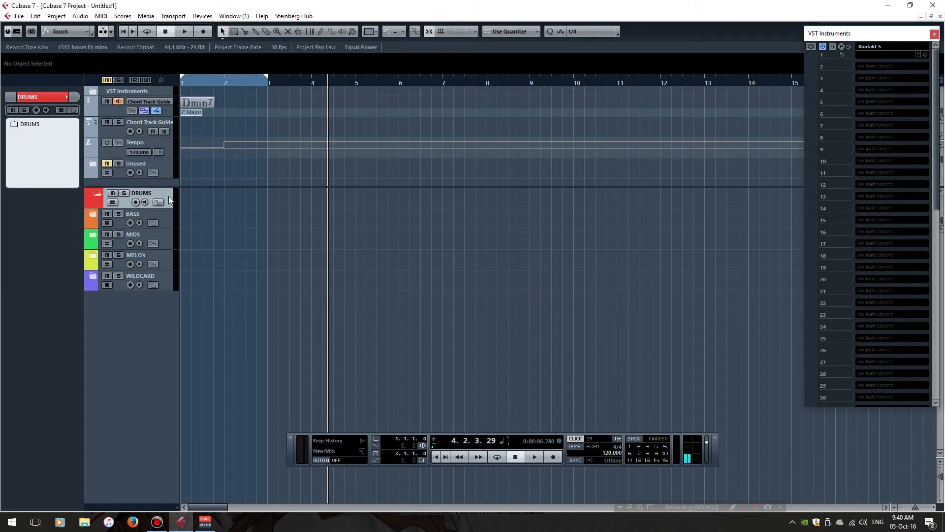
right_click(168, 196)
mouse_move(211, 202)
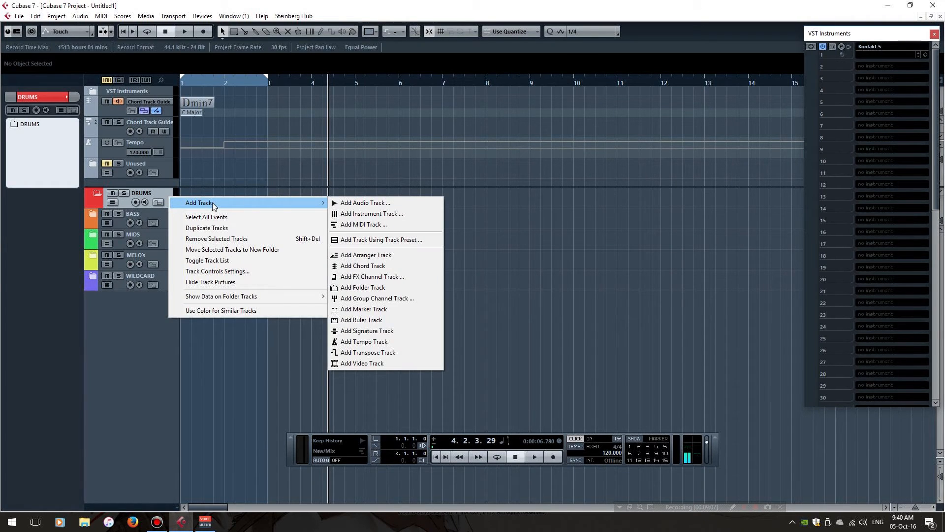
click(366, 202)
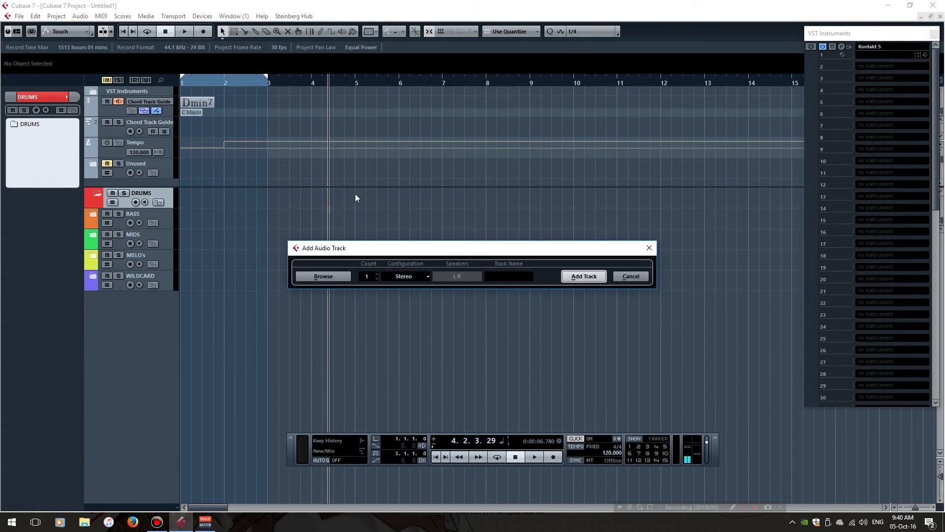
click(377, 273)
click(583, 276)
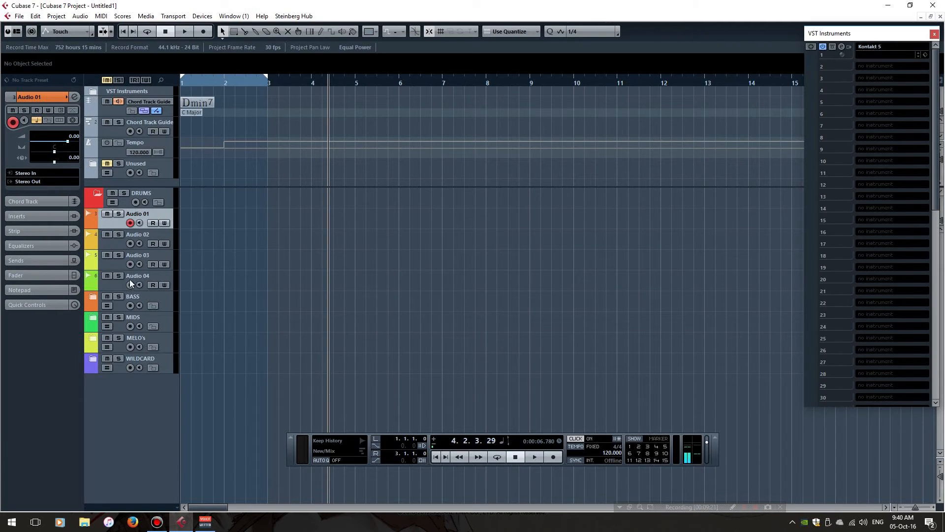
Rename the four audio tracks Kick, SNR, HATS and CLAPS, and move CLAPS above HATS
double_click(142, 214)
text(Kick)
double_click(156, 234)
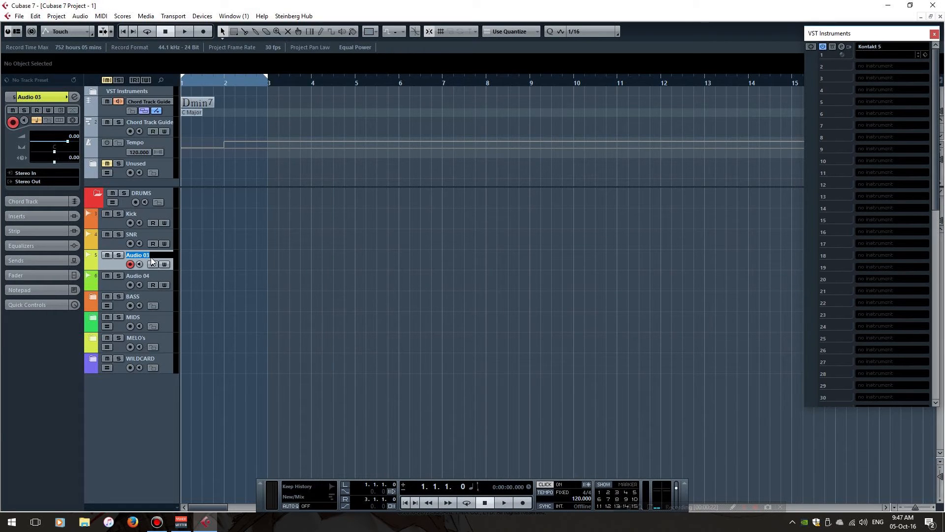
text(HATS)
click(146, 278)
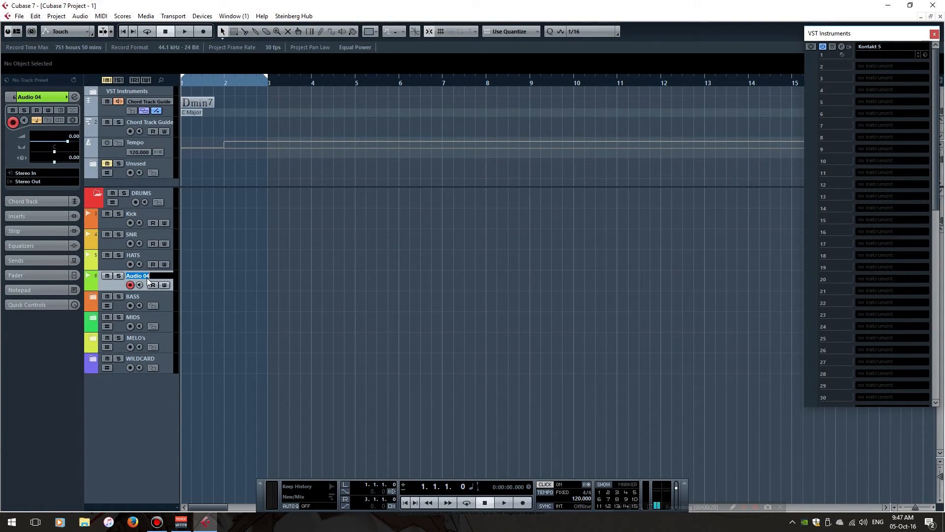
text(CLAPS)
click(89, 426)
drag(119, 286, 186, 259)
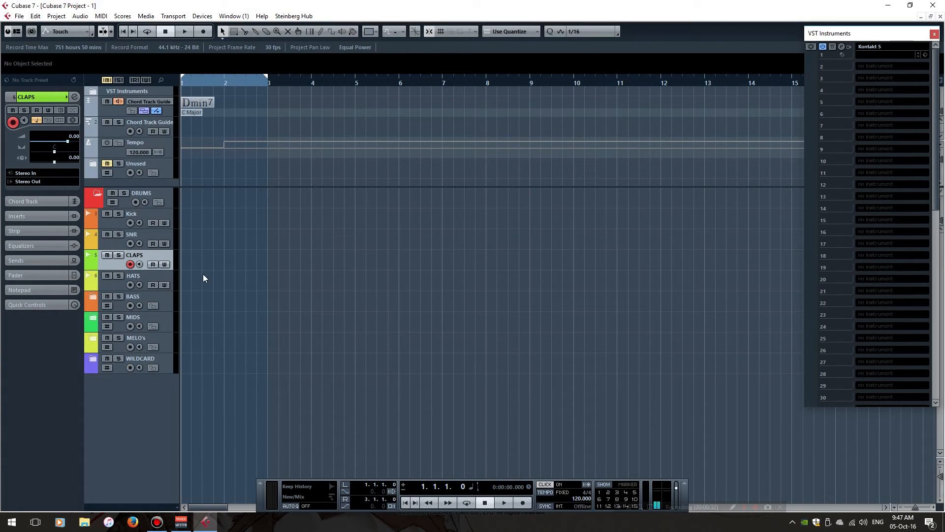
Colour the Kick and SNR audio tracks red to match the DRUMS folder
click(129, 223)
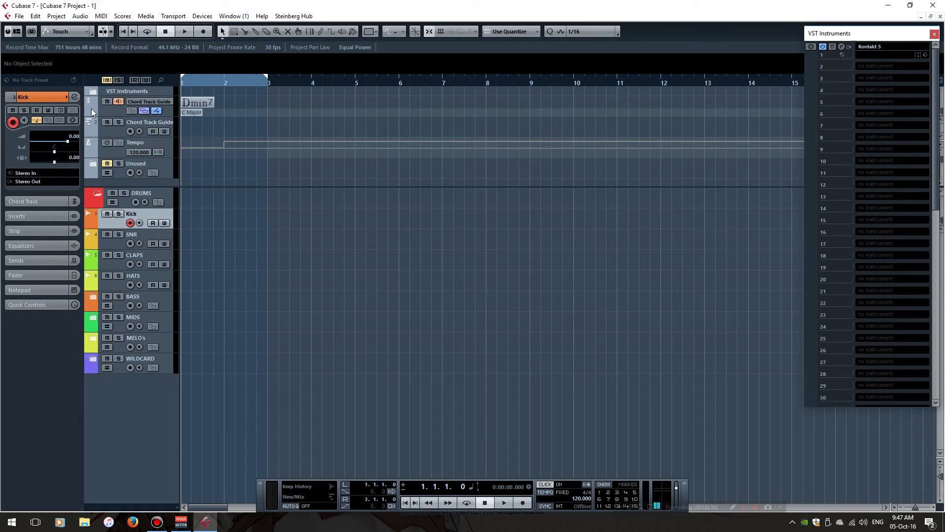
click(66, 98)
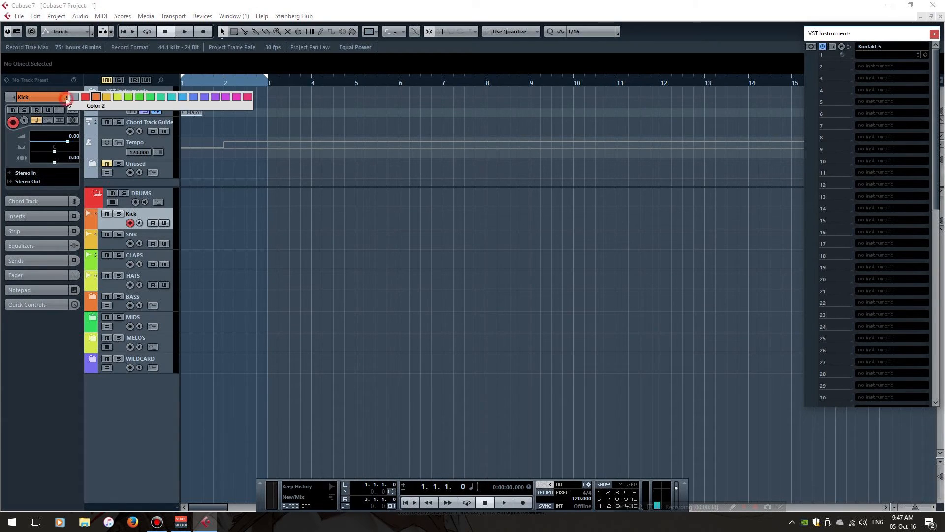
click(87, 97)
click(111, 245)
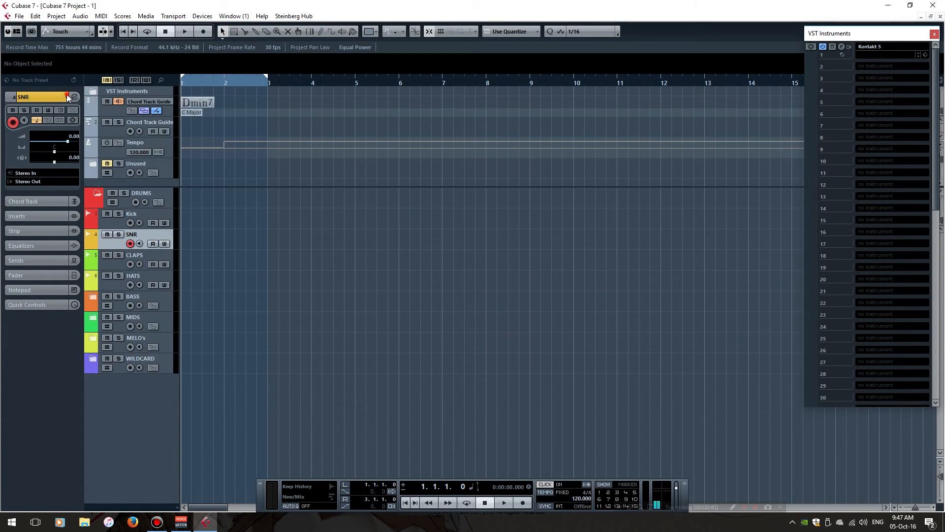
click(66, 97)
click(87, 97)
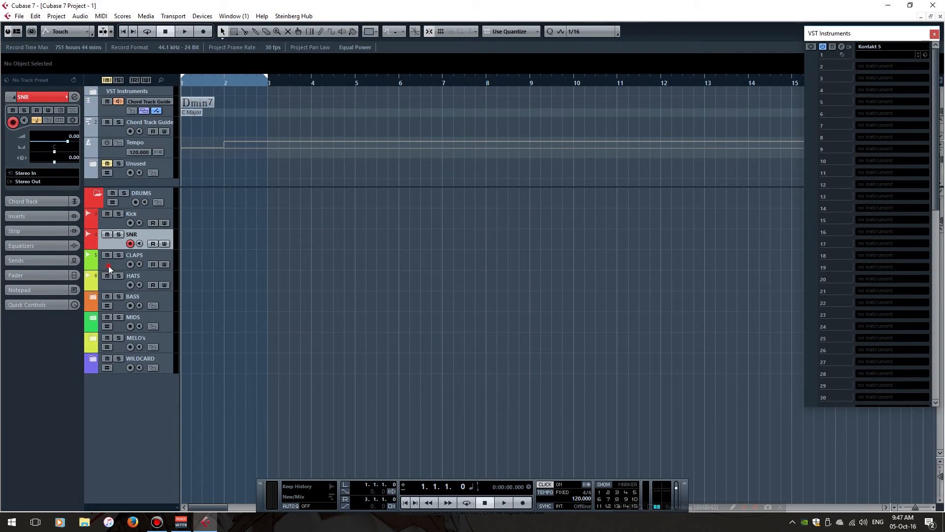
Colour the CLAPS and HATS audio tracks the same red as the DRUMS folder
click(108, 265)
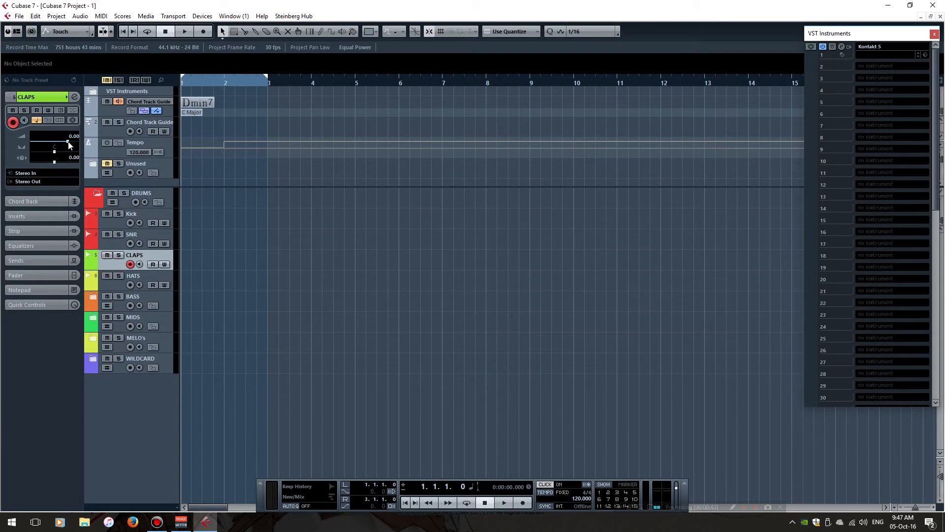
click(66, 99)
click(87, 98)
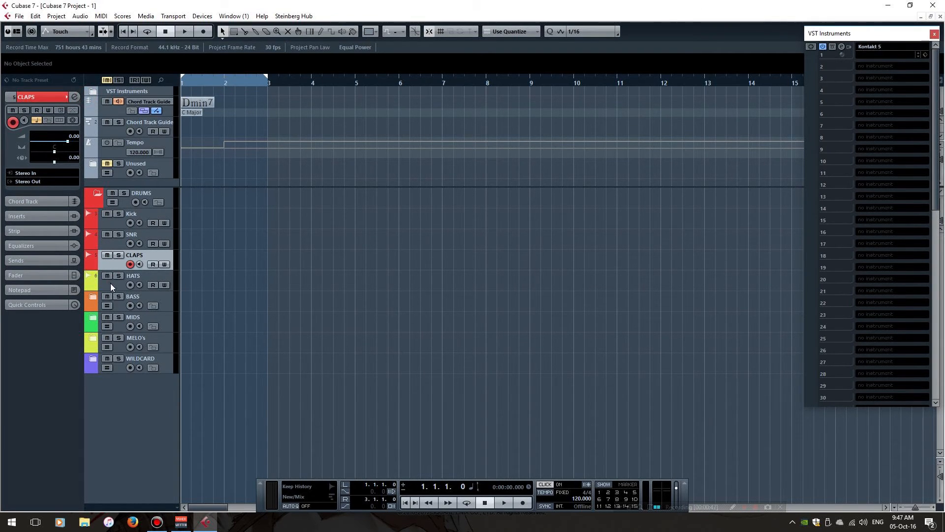
click(110, 282)
click(66, 96)
click(87, 97)
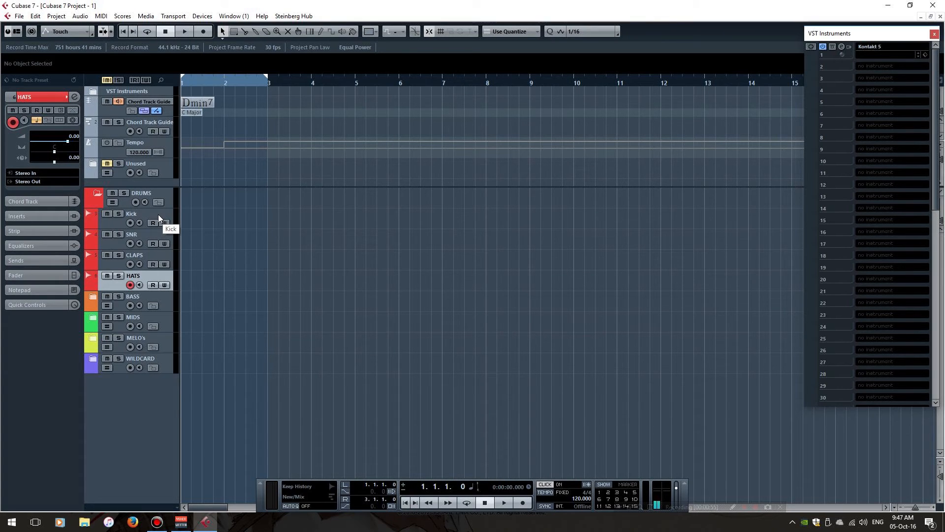
Move the Kick, SNR, CLAPS and HATS tracks together into the DRUMS folder
shift+click(158, 214)
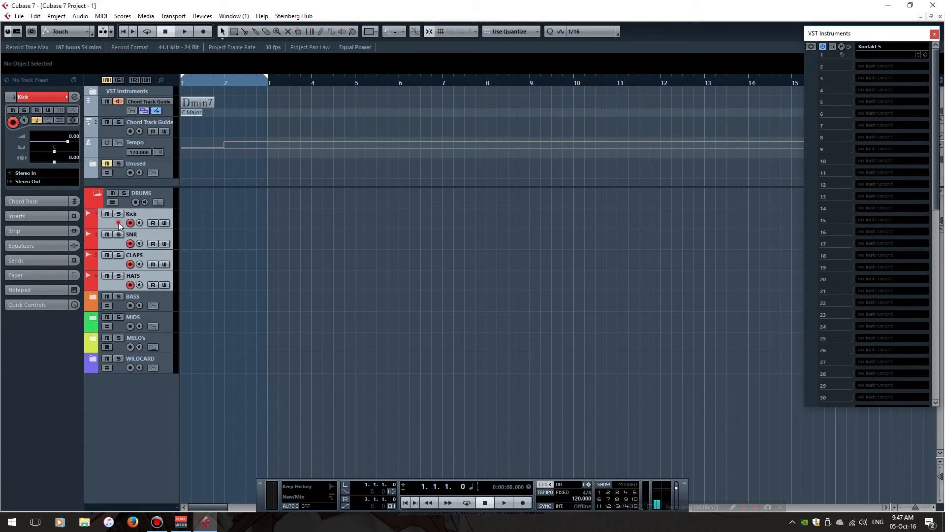
drag(118, 222, 124, 201)
drag(124, 201, 124, 200)
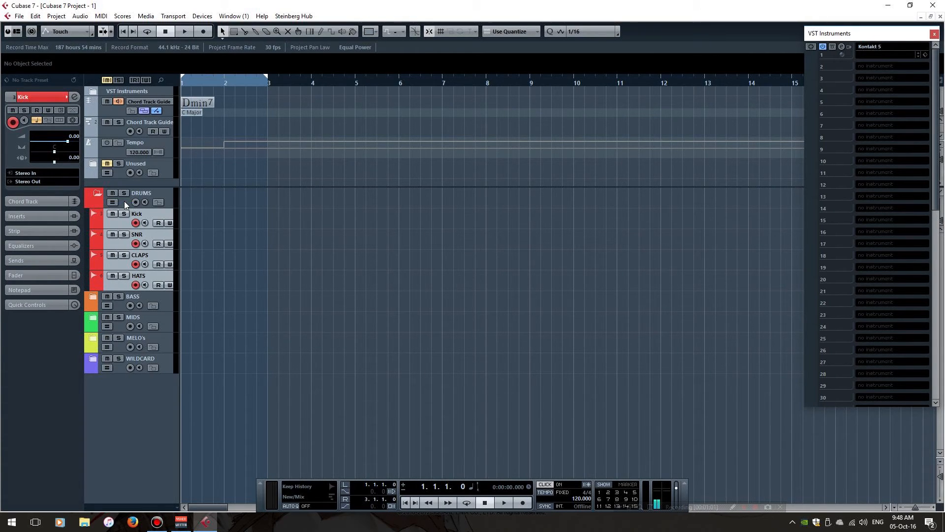
Try out collapsing and reopening the DRUMS folder and toggling solo and mute for all its tracks
click(97, 193)
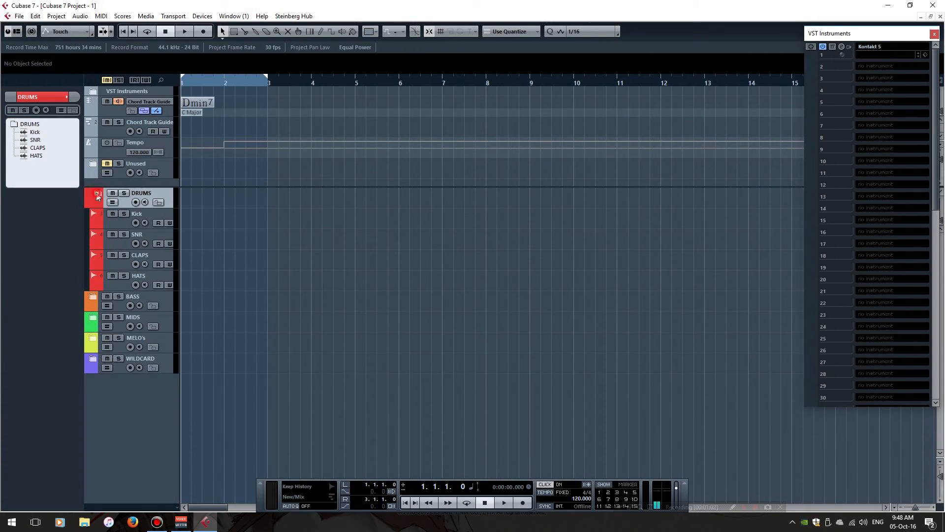
right_click(96, 193)
key(Escape)
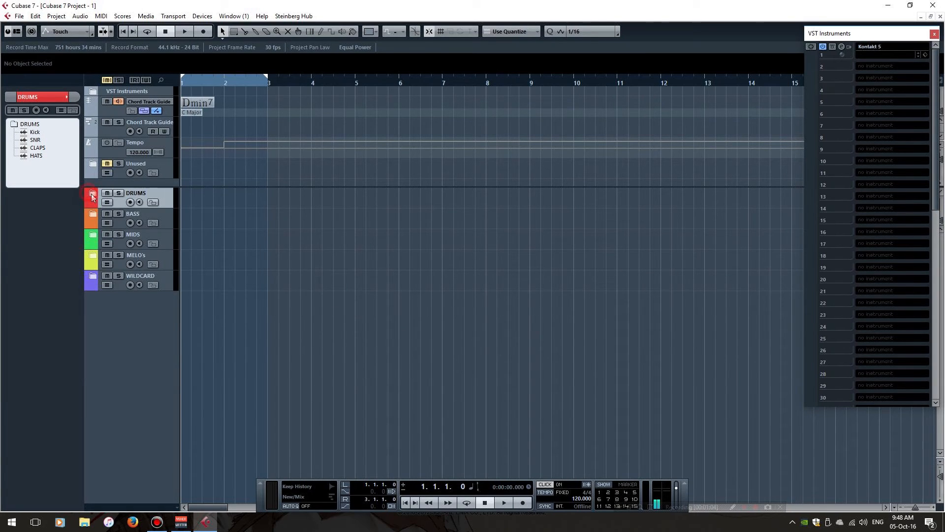
click(113, 193)
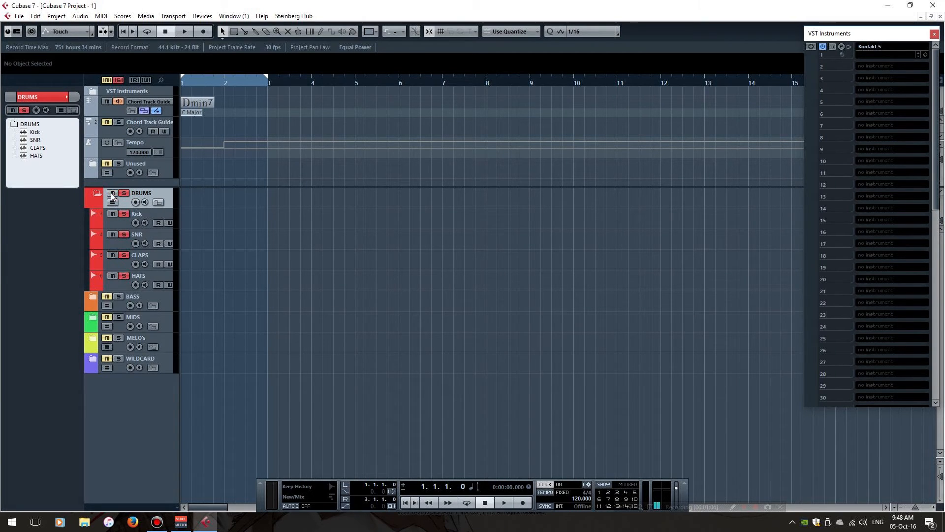
key(m)
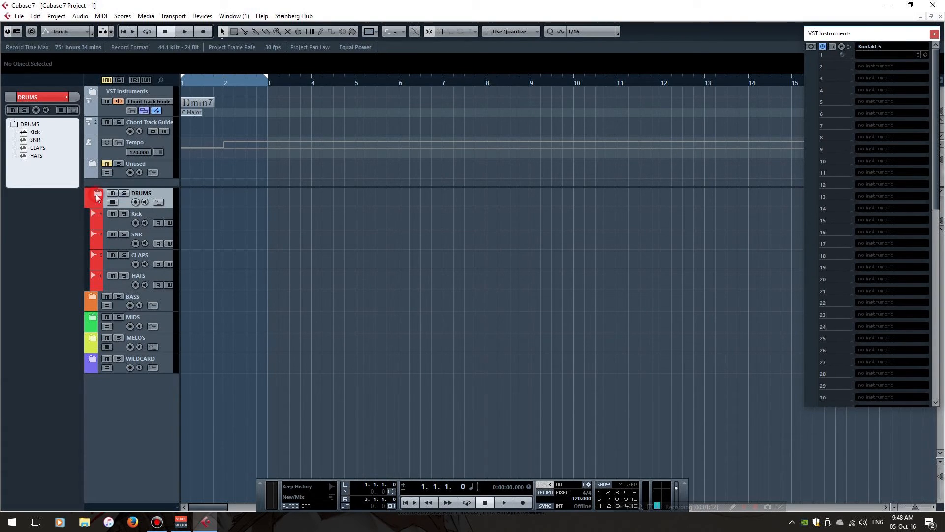
Collapse the DRUMS folder and add two MIDI tracks, BASS 1 and BASS 2, below the BASS folder
click(97, 195)
click(111, 219)
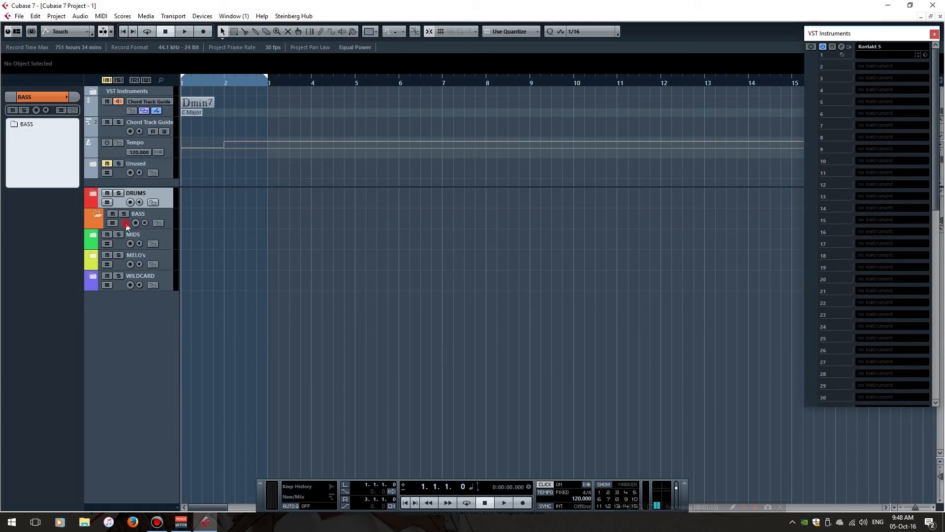
right_click(125, 223)
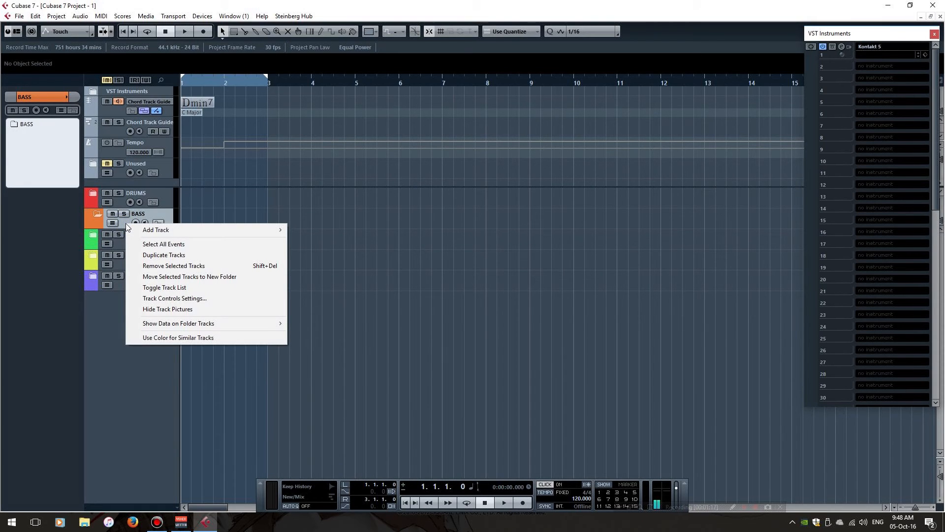
mouse_move(166, 230)
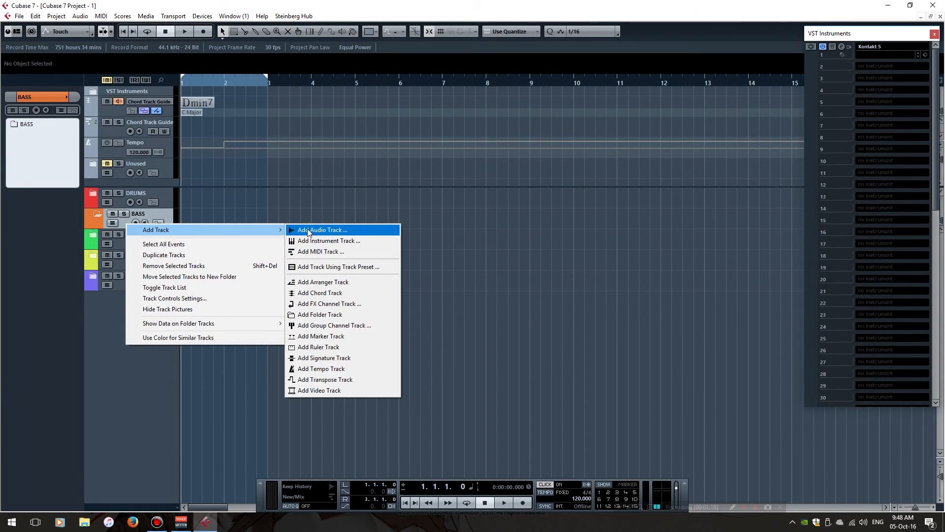
click(313, 252)
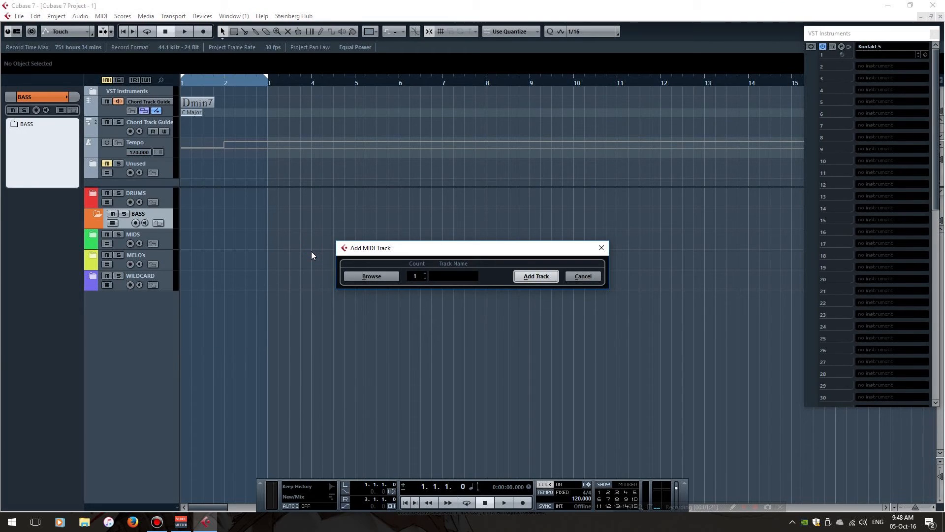
text(BASS 1)
click(424, 273)
click(522, 276)
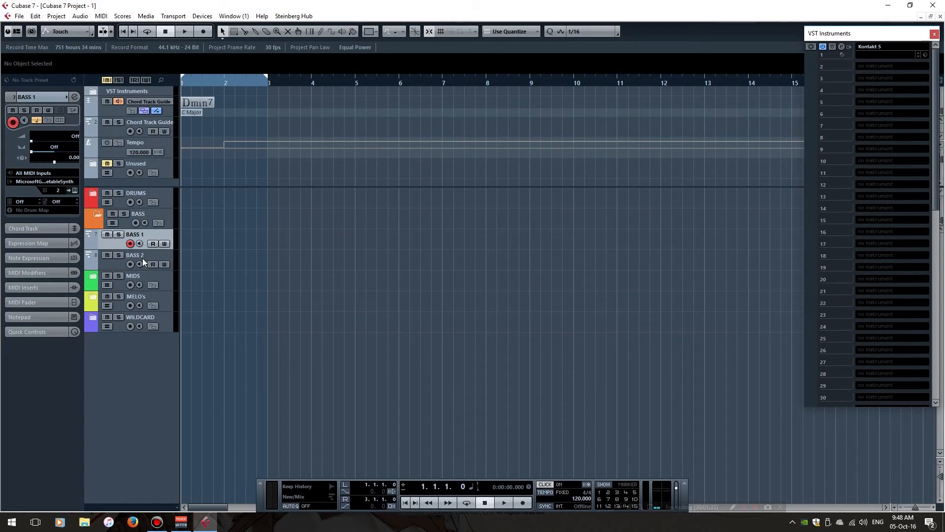
Colour BASS 1 and BASS 2 orange to match the BASS folder and move them into it
click(67, 97)
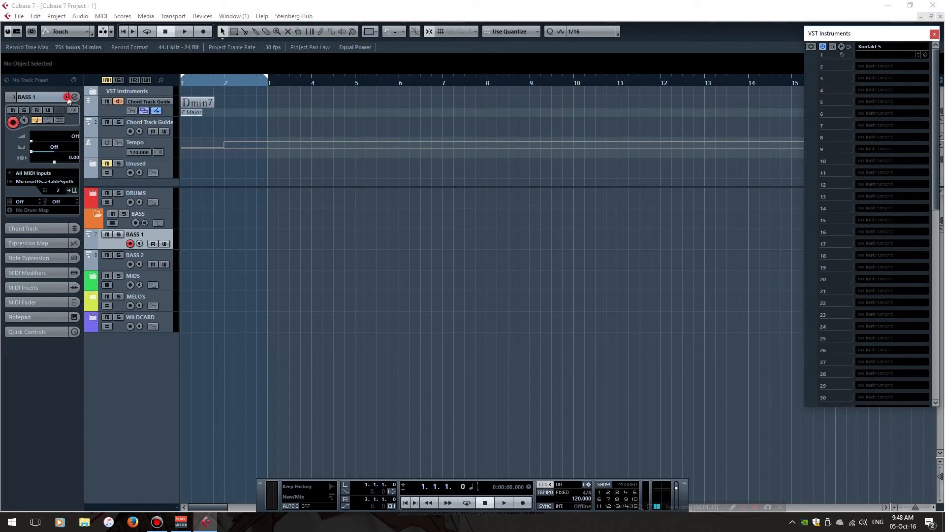
click(95, 96)
click(112, 266)
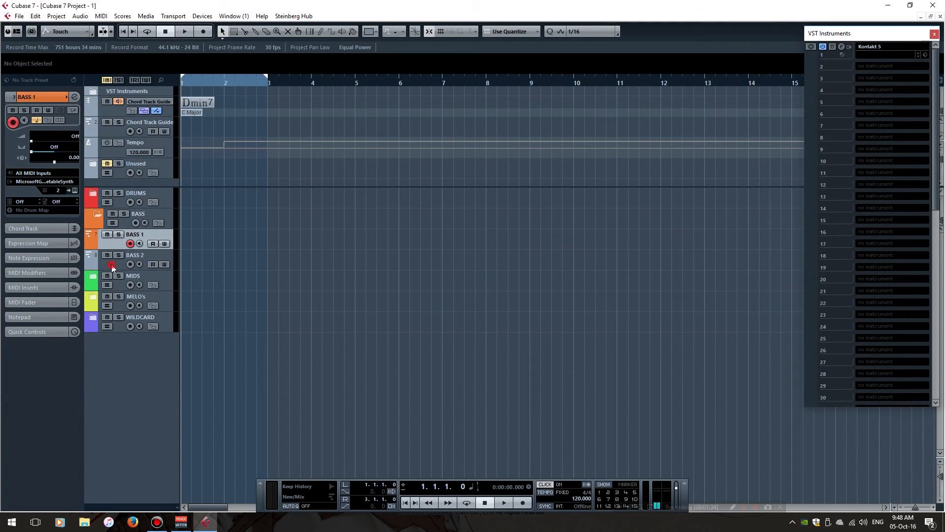
click(67, 97)
click(95, 96)
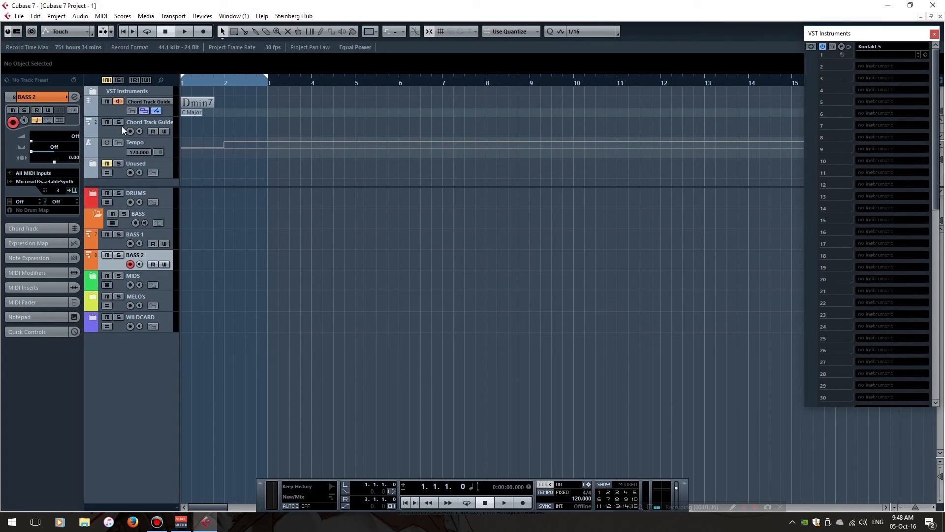
click(118, 245)
drag(125, 229, 133, 225)
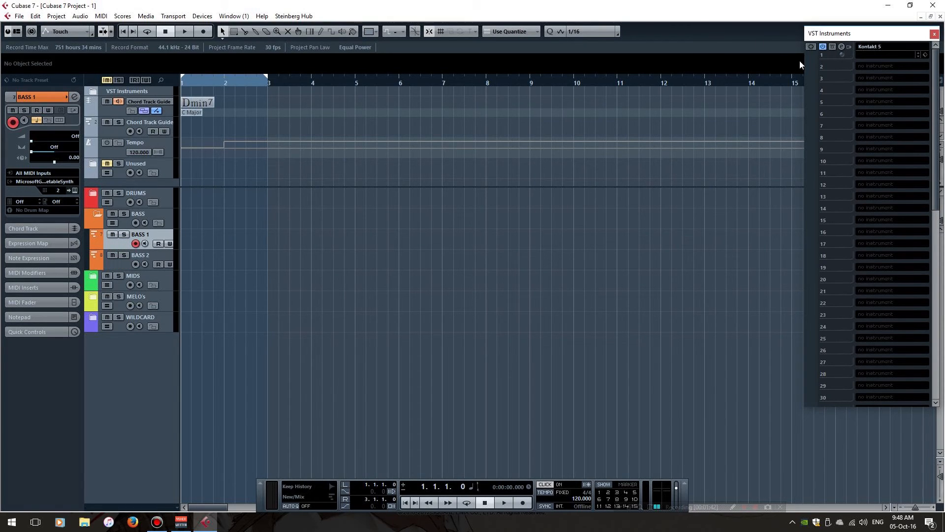
Load Kontakt 5 from VSTPlugins 64 bit into VST instrument slot 2, without creating an assigned MIDI track
click(869, 72)
click(809, 140)
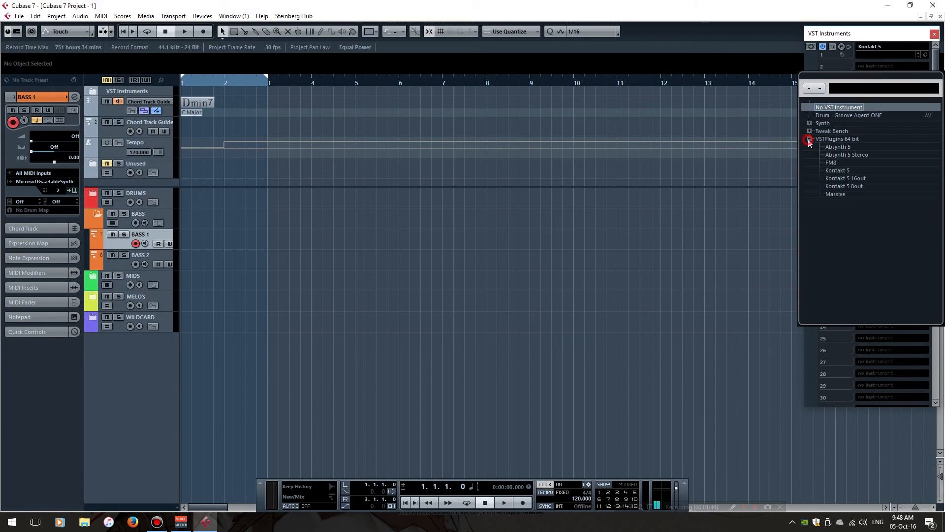
click(831, 172)
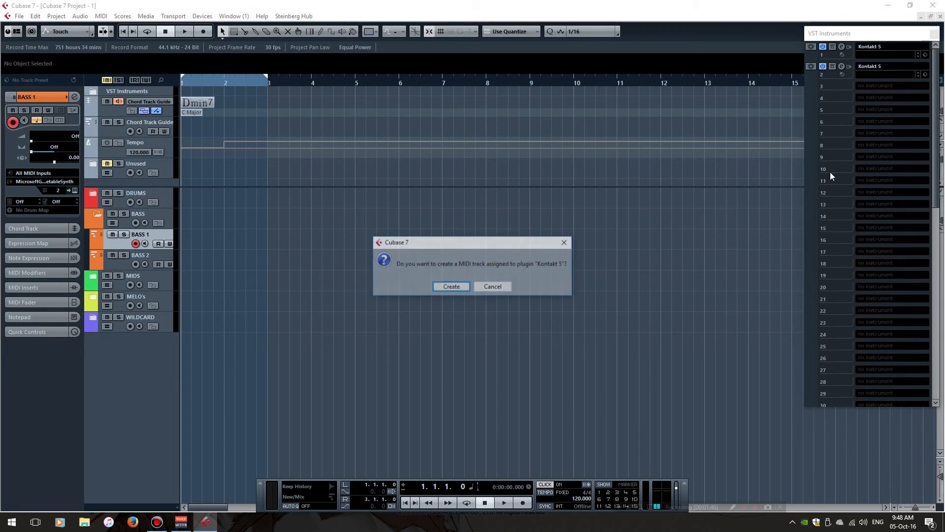
click(496, 287)
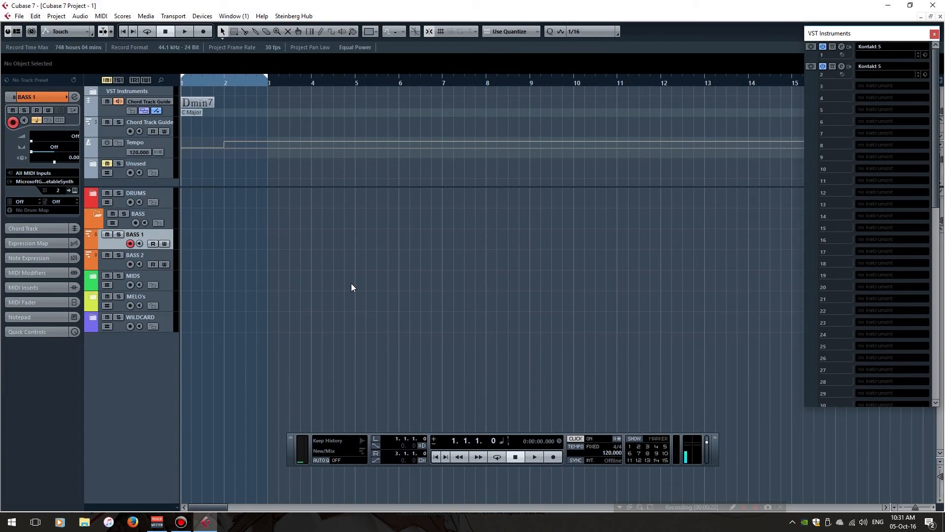
Route BASS 1 to 2 - Kontakt 5 - Midi In on channel 1 and check the MIDI channel of its Scarbee MM-Bass instrument
click(46, 182)
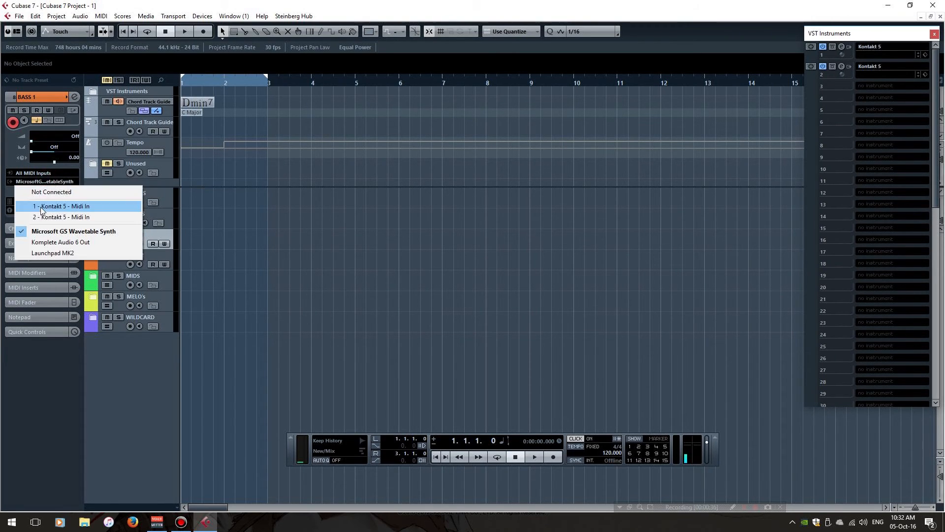
click(46, 217)
click(53, 192)
click(57, 214)
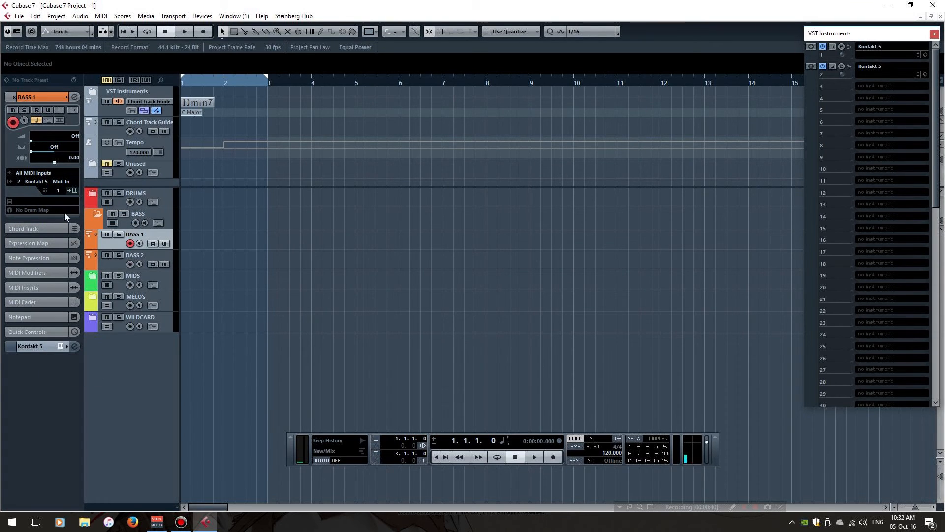
click(842, 65)
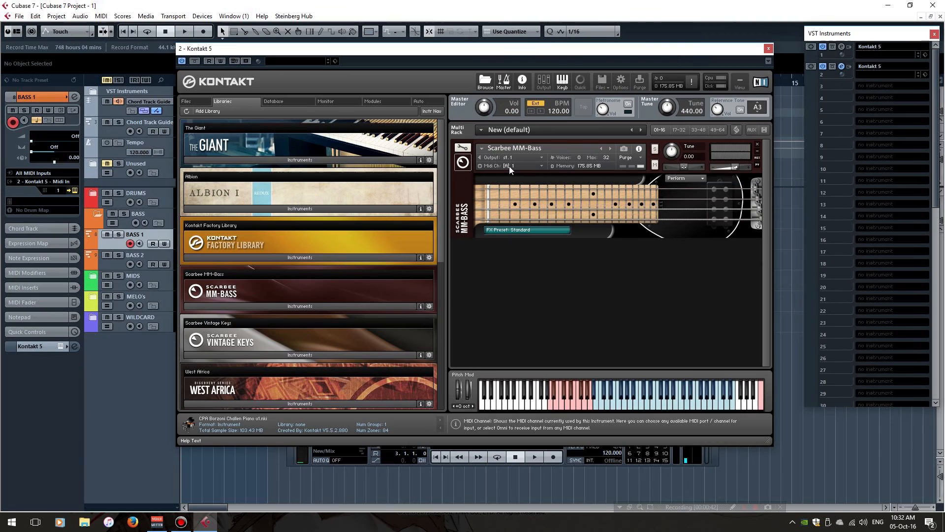
click(768, 48)
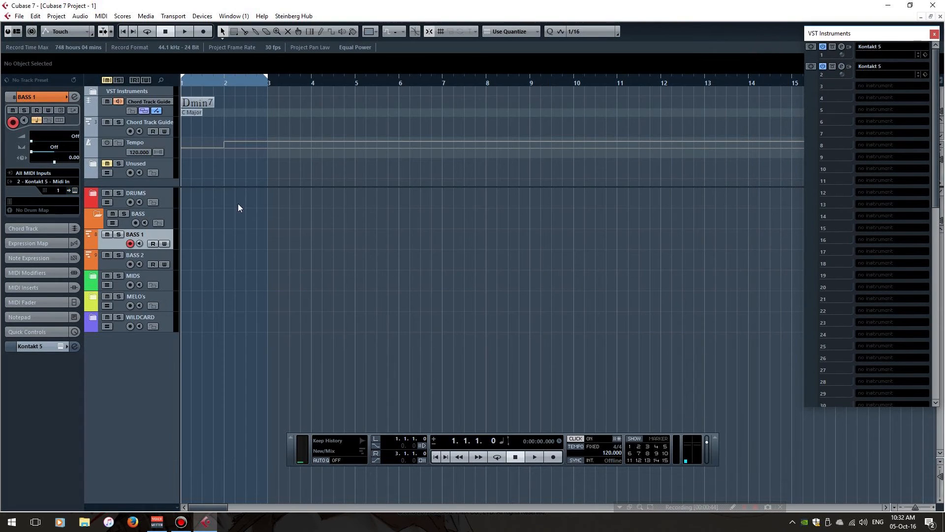
Collapse the BASS folder and put the BASS 1 and BASS 2 tracks inside it together
click(97, 216)
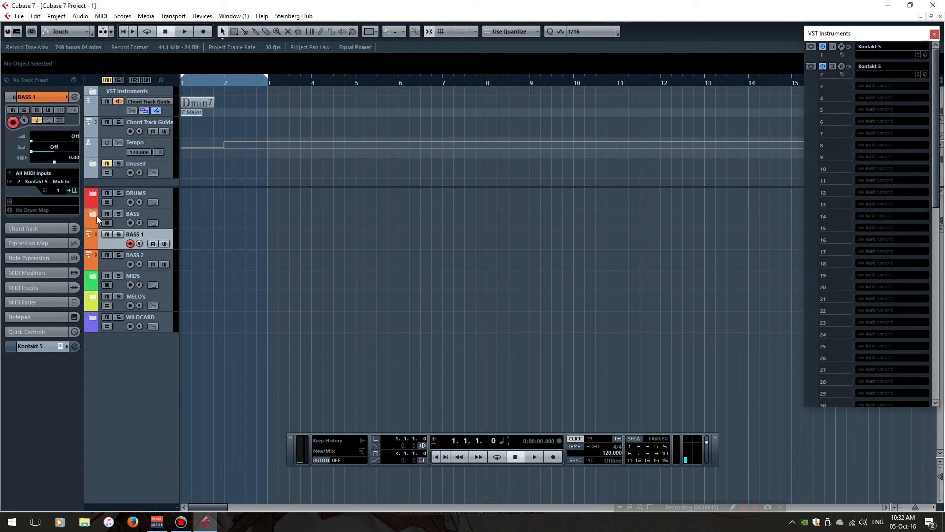
shift+click(114, 263)
drag(117, 244, 122, 226)
Add one unnamed MIDI track below the MIDS folder
click(122, 241)
right_click(122, 242)
mouse_move(150, 249)
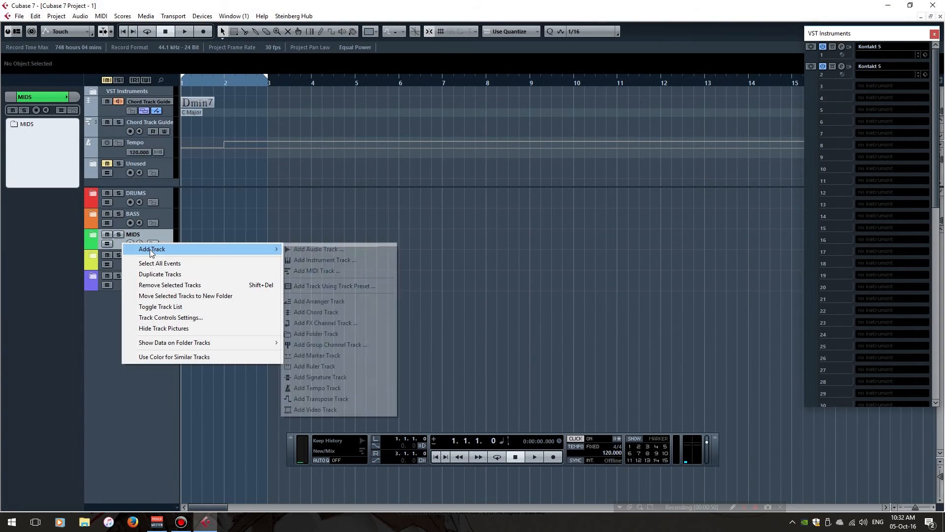
click(316, 270)
click(547, 276)
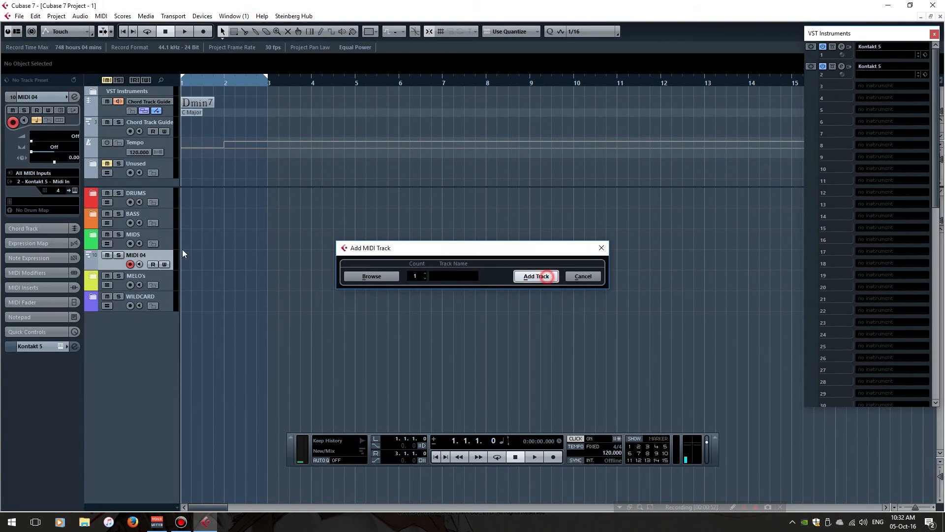
Rename the new MIDI track below MIDS as E KEYS
double_click(136, 254)
text(E)
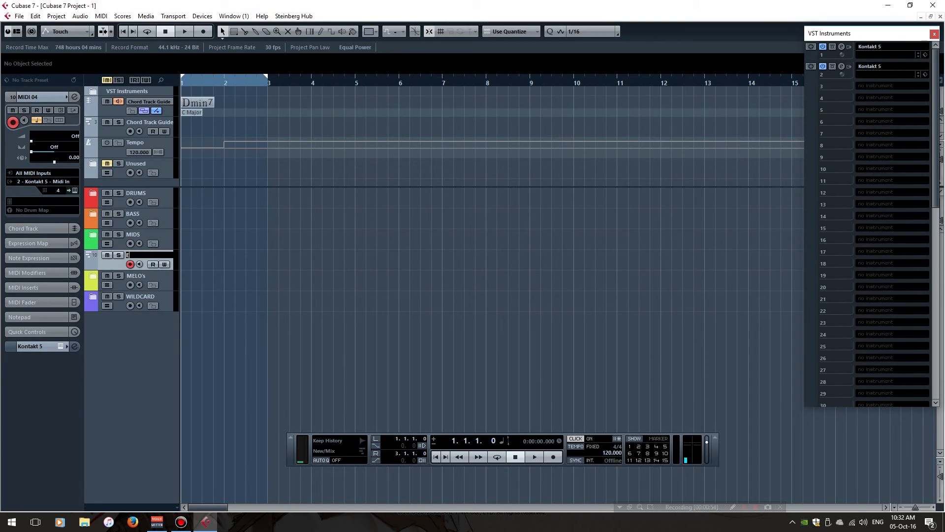
text( KRYS)
key(BackSpace)
key(BackSpace)
key(BackSpace)
text(EYS)
key(Return)
Colour the E KEYS track green, move it into the MIDS folder and keep it selected with the folder open
click(66, 98)
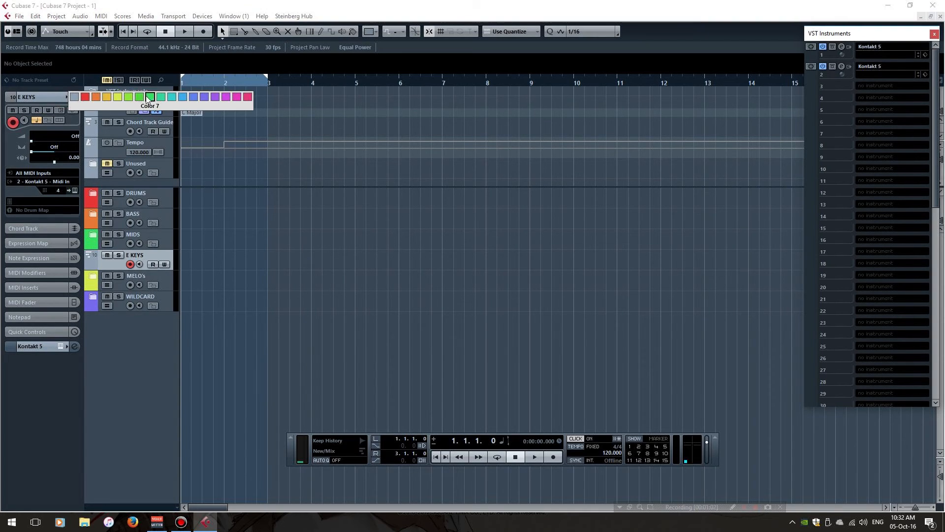
click(141, 100)
drag(117, 263, 125, 244)
click(93, 235)
click(124, 268)
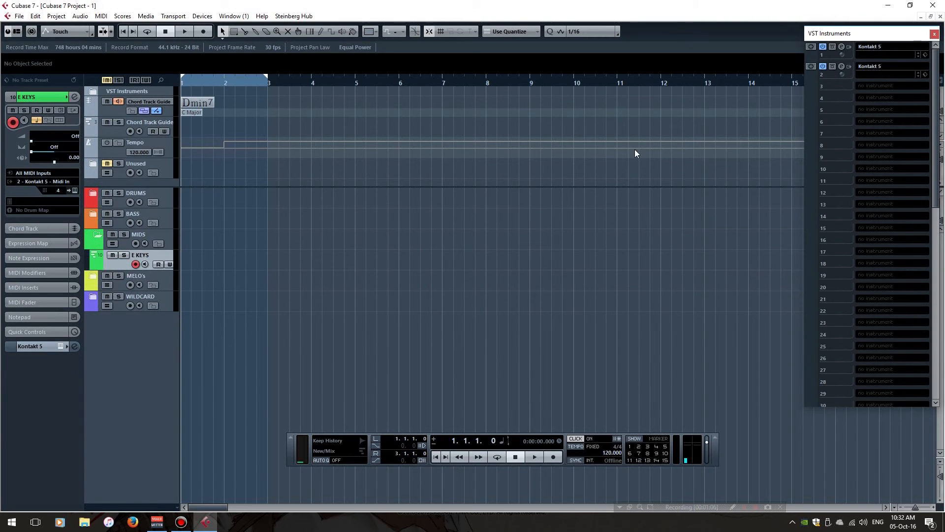
Load Kontakt 5 into VST instrument slot 3 and decline creating a MIDI track for it
click(869, 86)
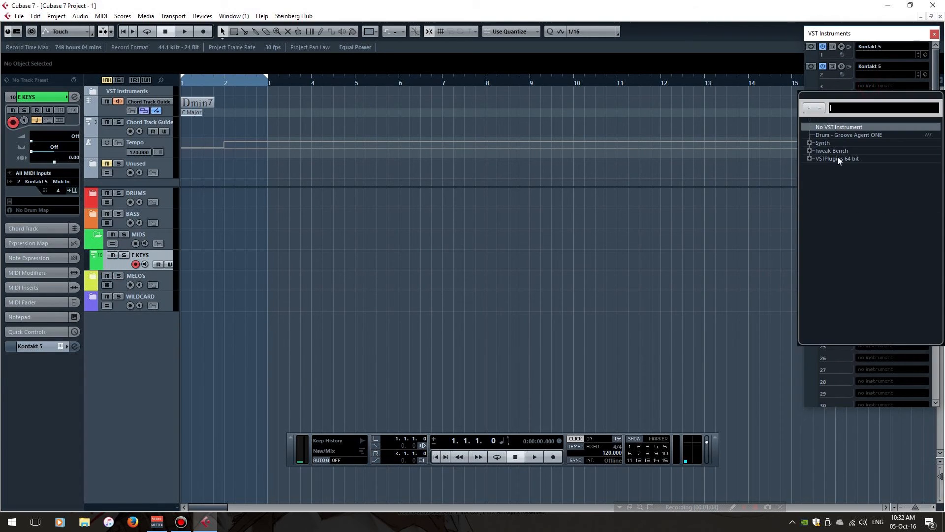
click(809, 159)
click(843, 191)
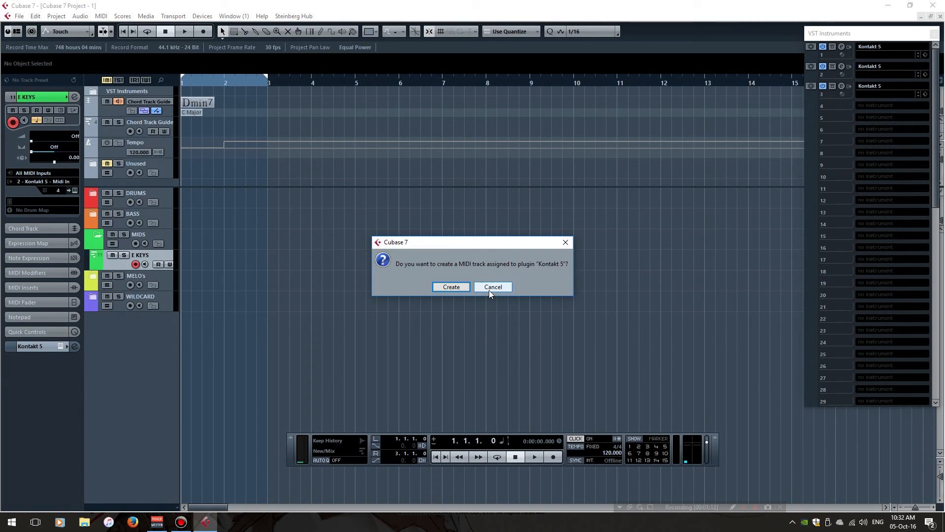
click(489, 291)
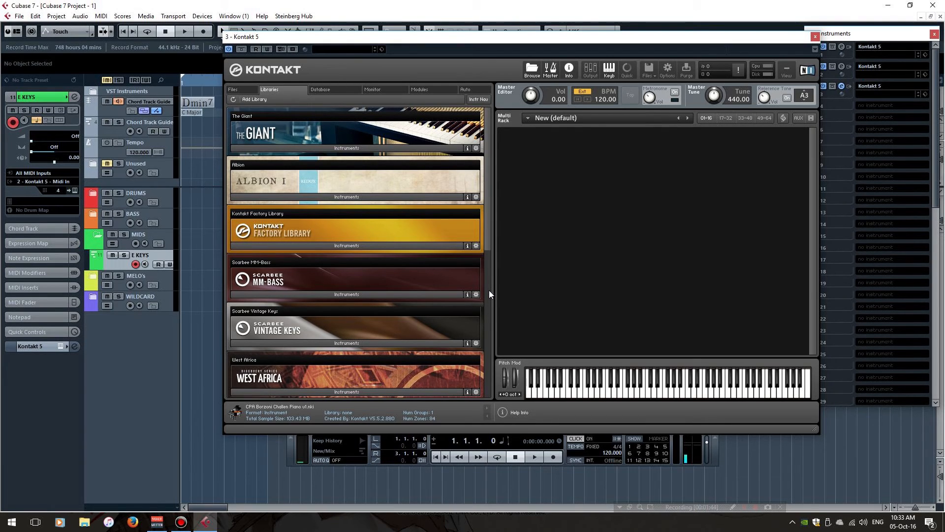
Load the Blue Ballad patch from the Scarbee Vintage Keys library into the third Kontakt 5
drag(742, 40, 706, 36)
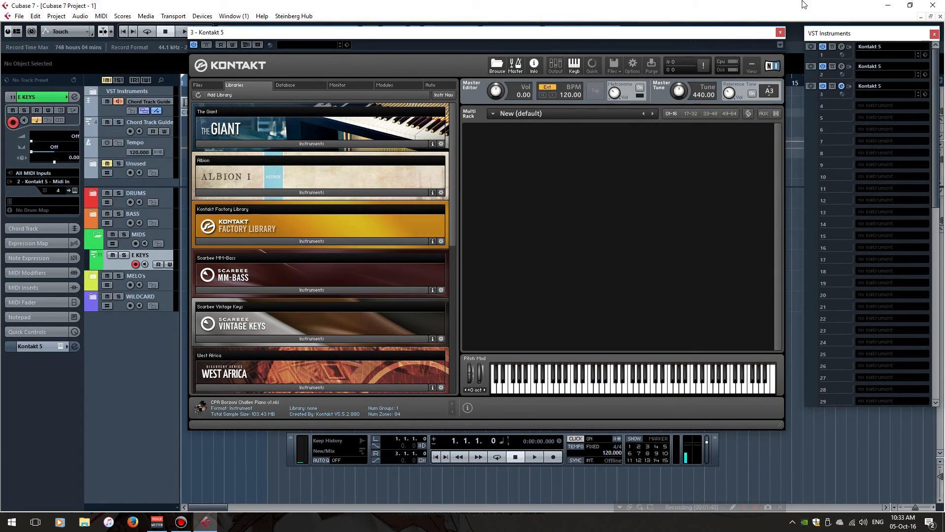
click(254, 338)
click(252, 309)
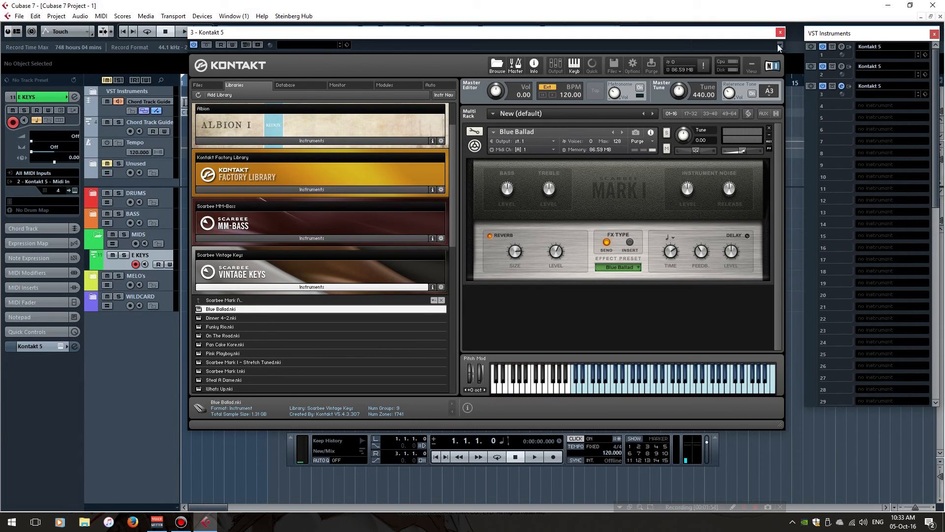
Route the E KEYS track to 3 - Kontakt 5 - Midi In on MIDI channel 1
click(22, 182)
click(38, 228)
click(62, 190)
click(69, 212)
Play several notes on Kontakt's virtual keyboard to test the Blue Ballad sound, and close the instrument window
click(672, 394)
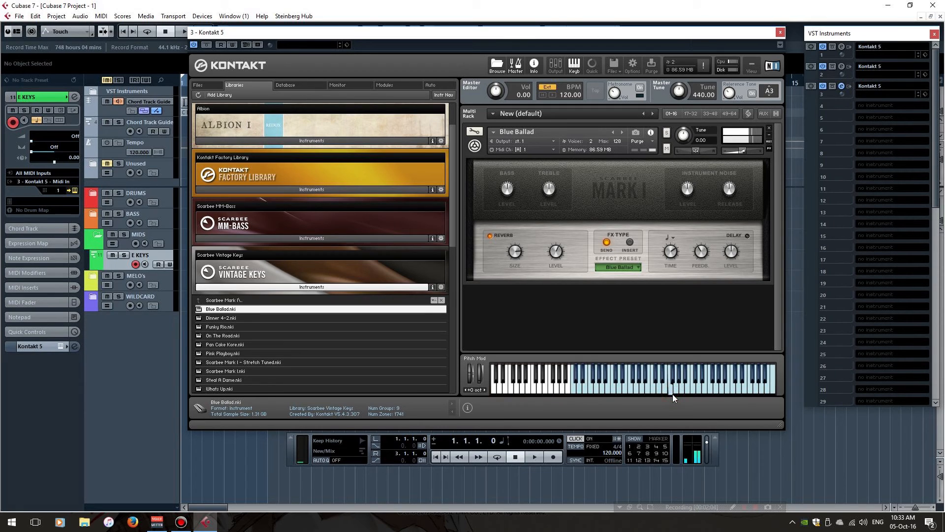
click(706, 376)
click(697, 388)
click(668, 387)
click(779, 33)
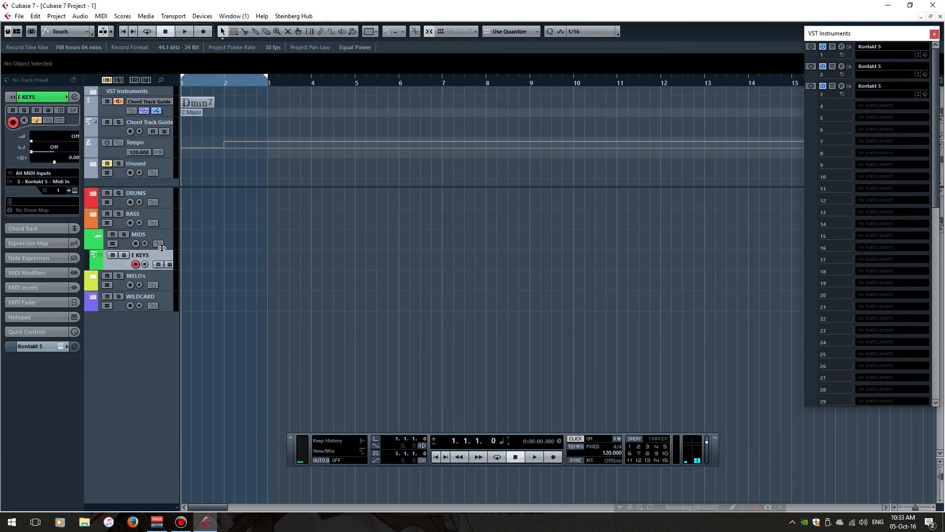
Collapse the MIDS folder and add a MIDI track named LEAD 1 below the MELO's folder
click(100, 241)
click(122, 268)
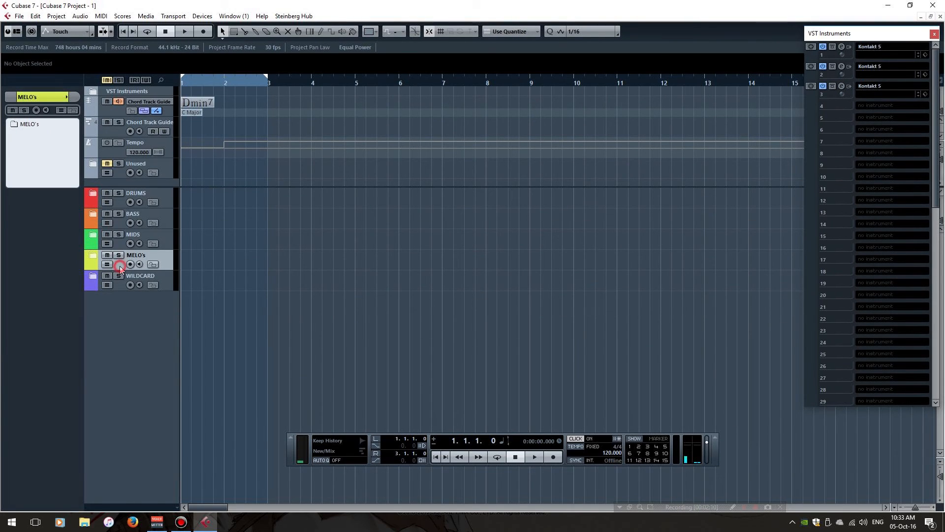
right_click(120, 267)
mouse_move(165, 274)
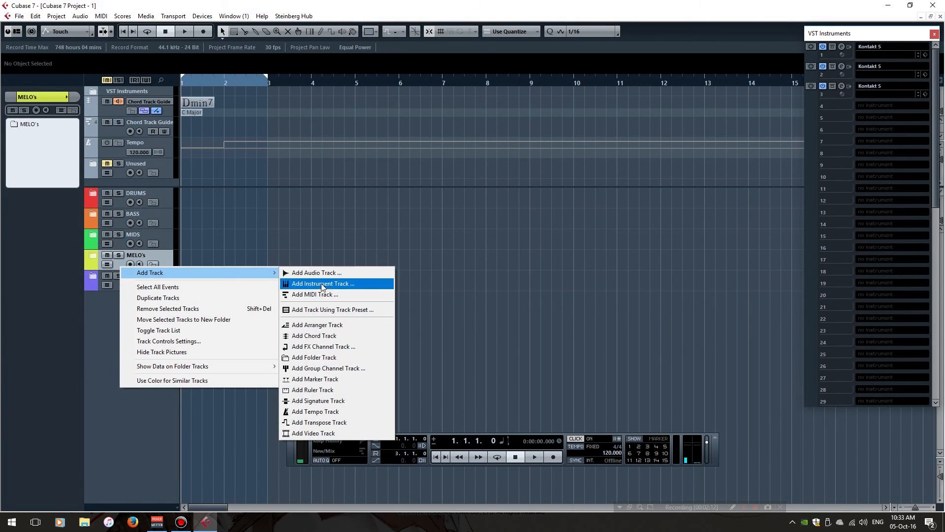
click(318, 294)
click(536, 277)
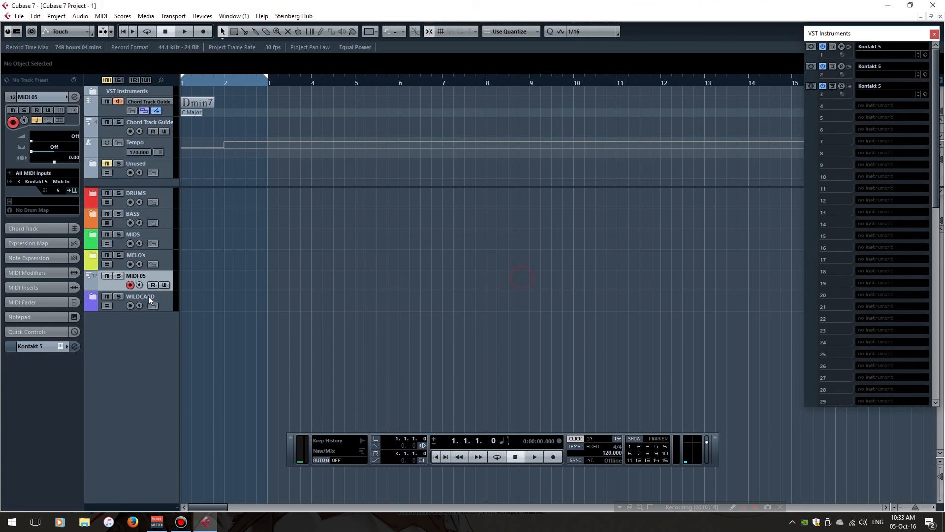
double_click(147, 276)
text(LEAD 1)
key(Return)
Colour the LEAD 1 track yellow to match the MELO's folder and move it inside
click(64, 97)
click(129, 98)
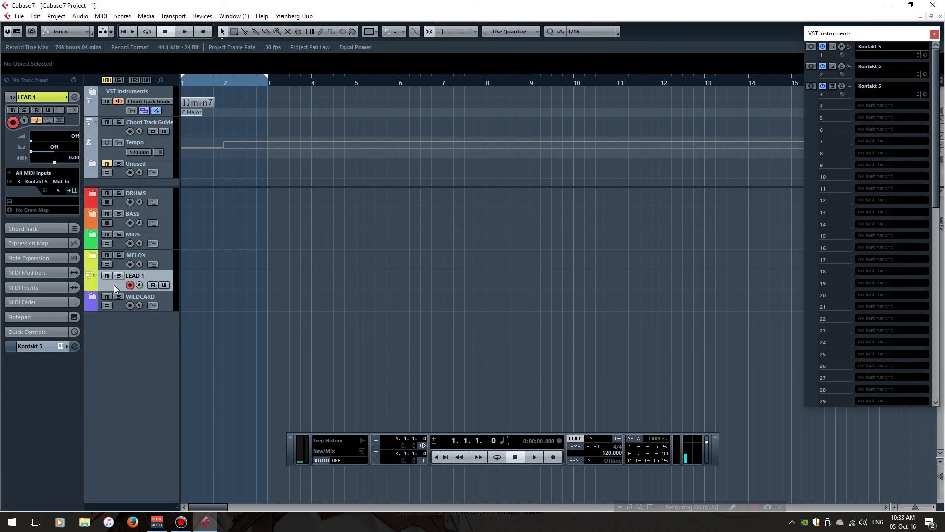
drag(124, 278, 94, 257)
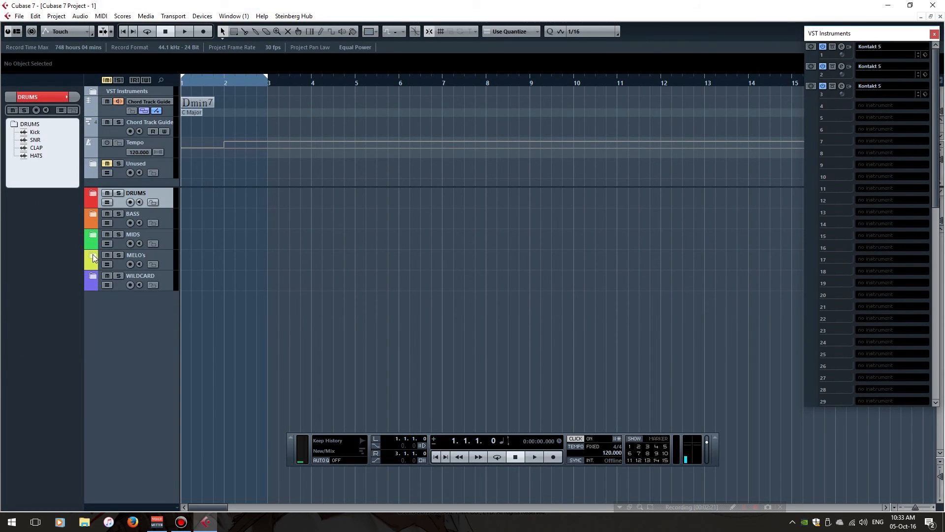
Load Kontakt 5 into VST instrument slot 4 without adding another MIDI track
click(869, 107)
click(811, 178)
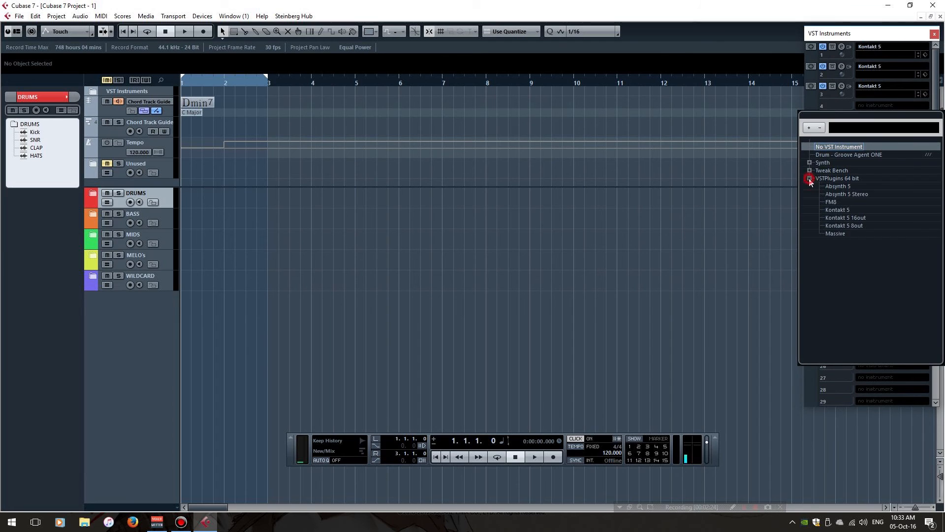
click(837, 213)
click(490, 288)
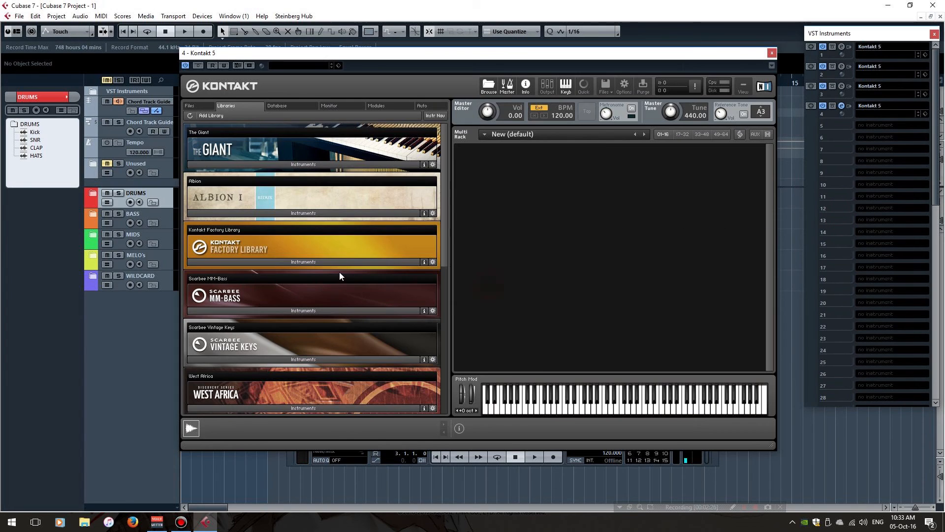
Load Processor Lead from the Kontakt Factory Library's Lead instruments and play a few notes on the virtual keyboard to test it
click(275, 264)
scroll(275, 264, down, 2)
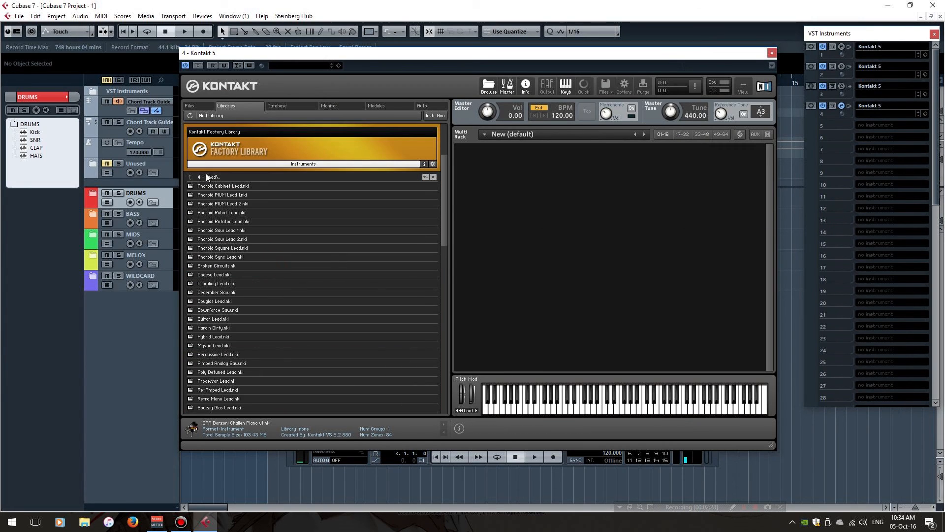
scroll(297, 318, down, 3)
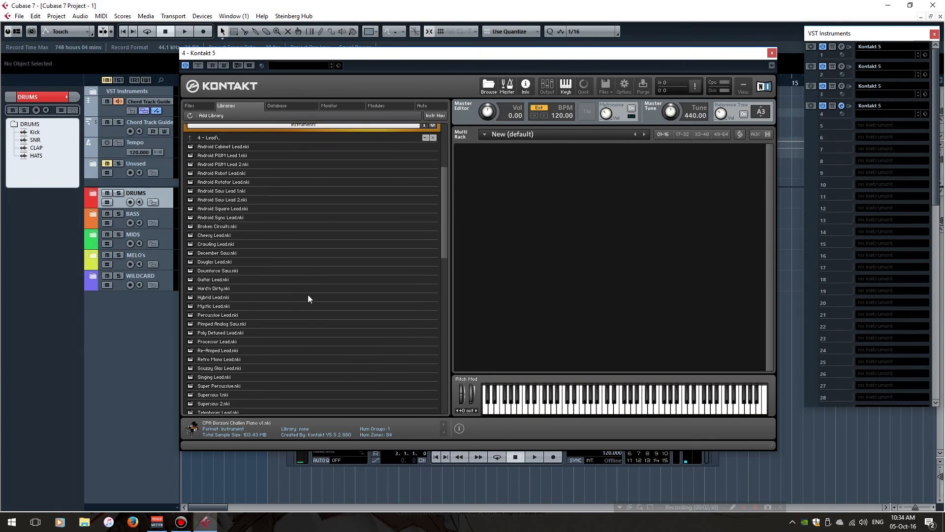
double_click(244, 336)
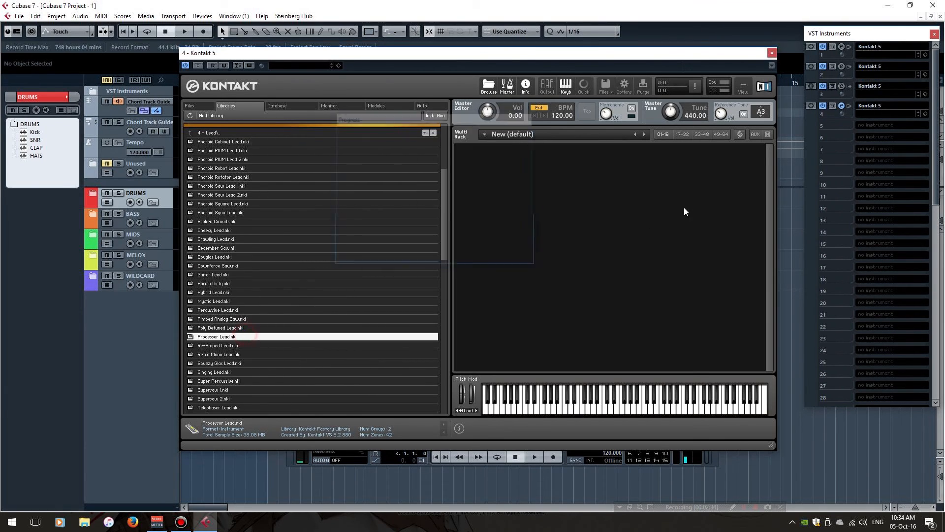
click(613, 147)
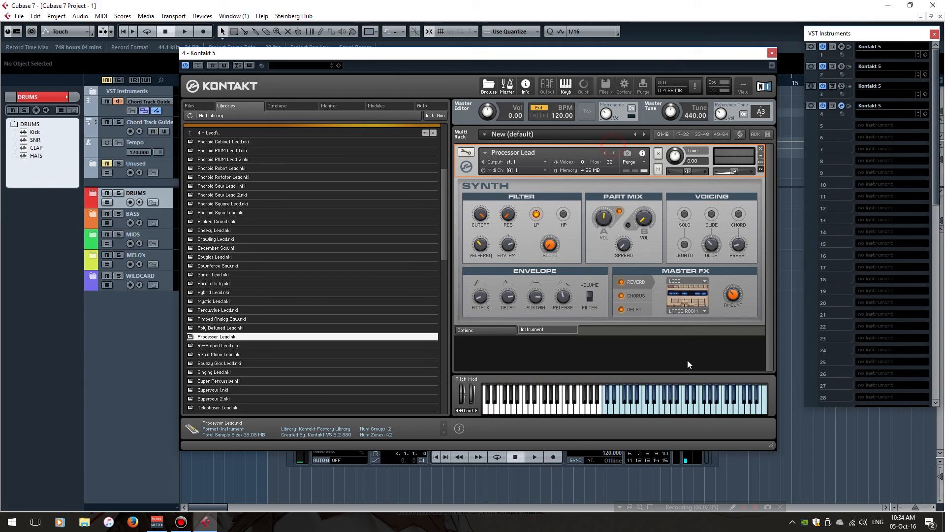
click(679, 413)
click(704, 410)
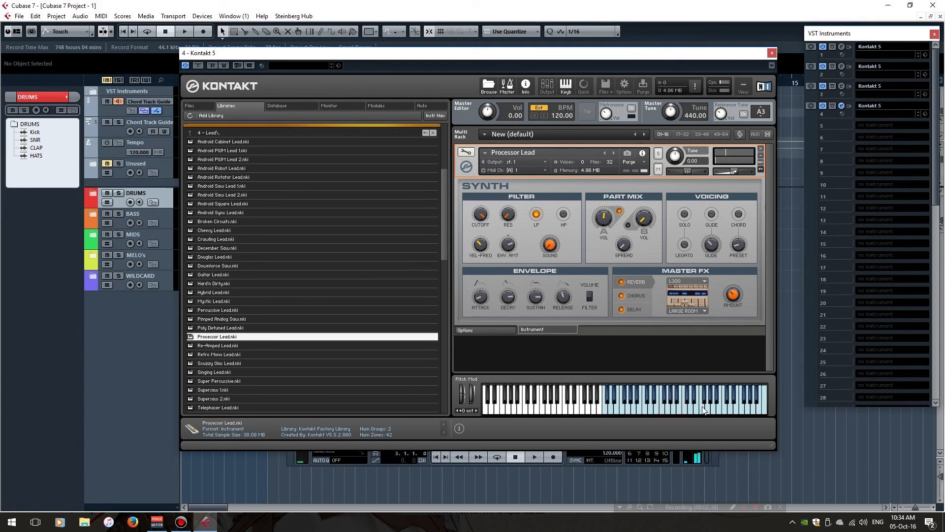
Route the LEAD 1 track in the MELO's folder to 4 - Kontakt 5 - Midi In on MIDI channel 1, and close the instrument window
click(91, 257)
click(112, 277)
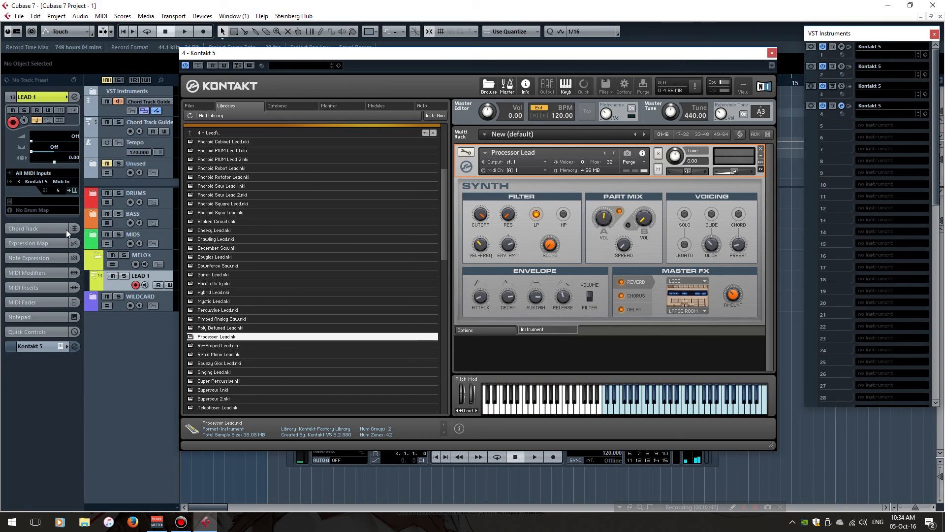
click(18, 185)
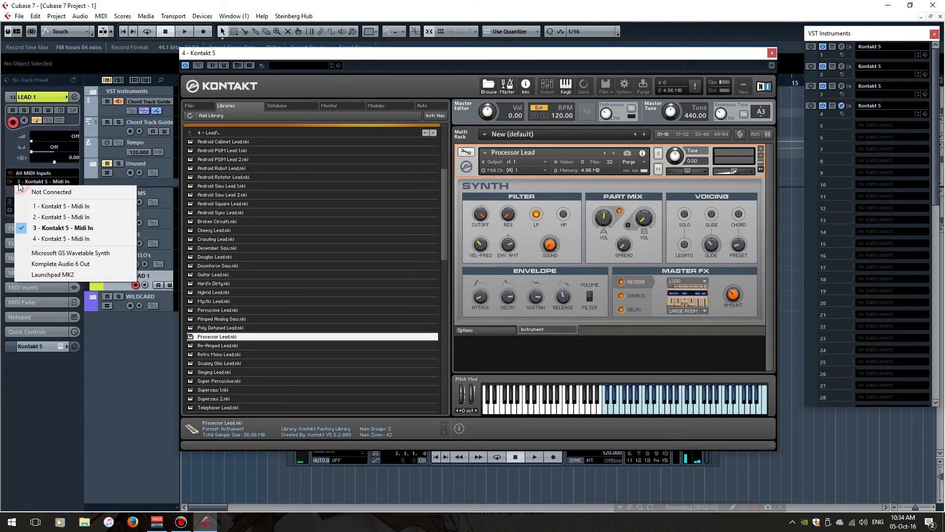
click(32, 238)
click(57, 190)
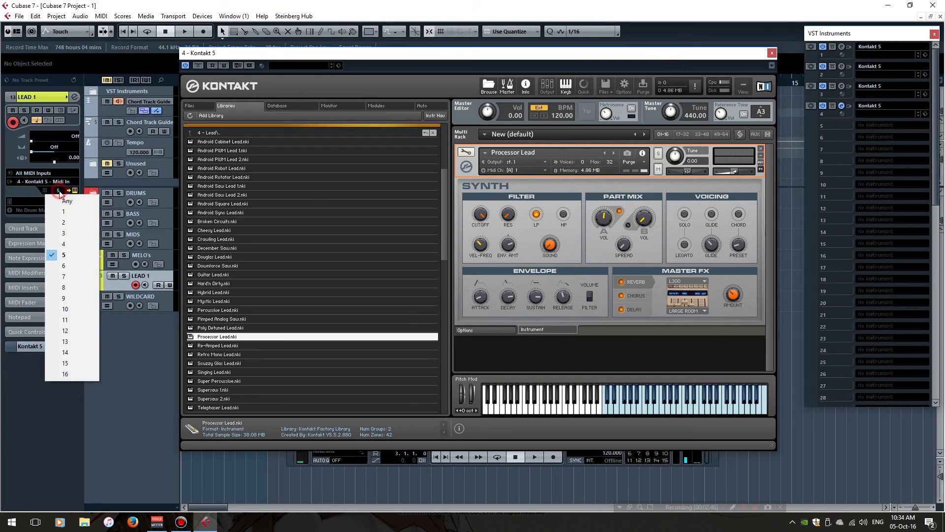
click(64, 211)
click(771, 52)
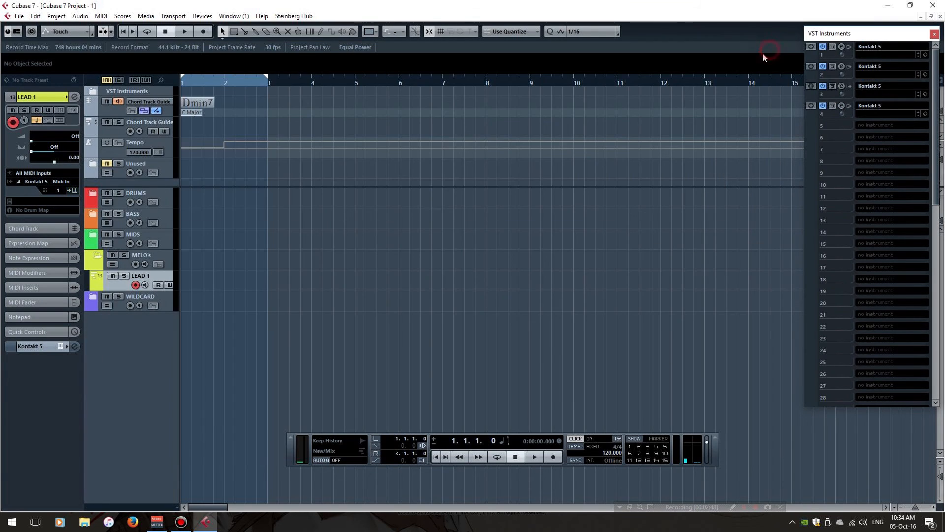
Expand the DRUMS, BASS, MIDS and MELO's folders to show all their tracks
click(97, 255)
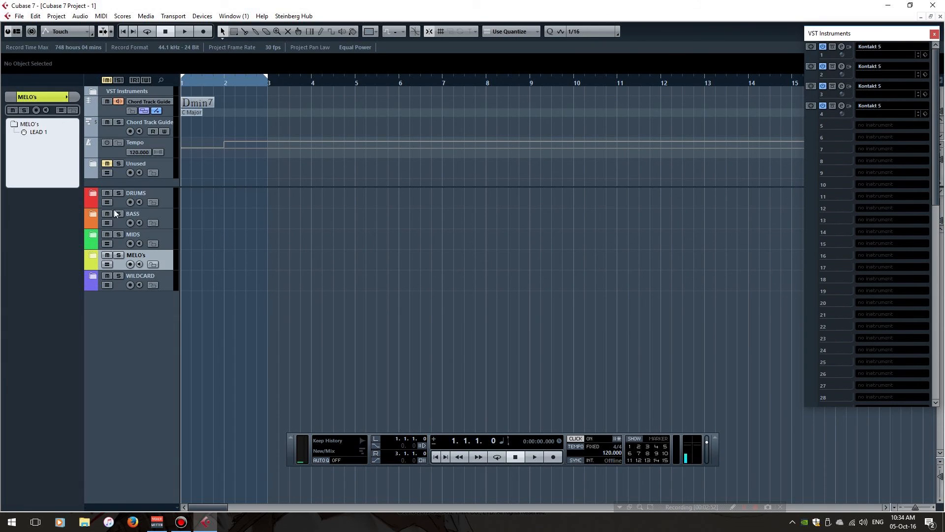
click(94, 195)
click(96, 297)
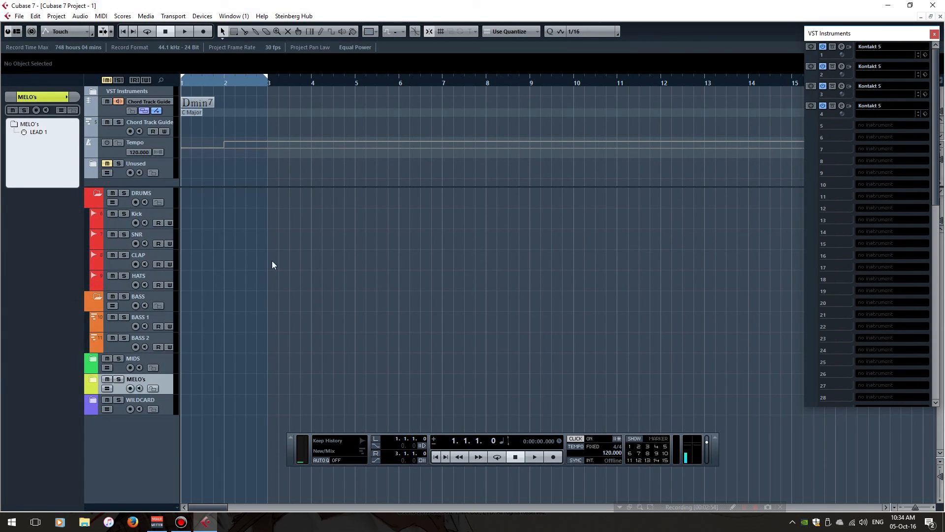
click(94, 360)
click(96, 400)
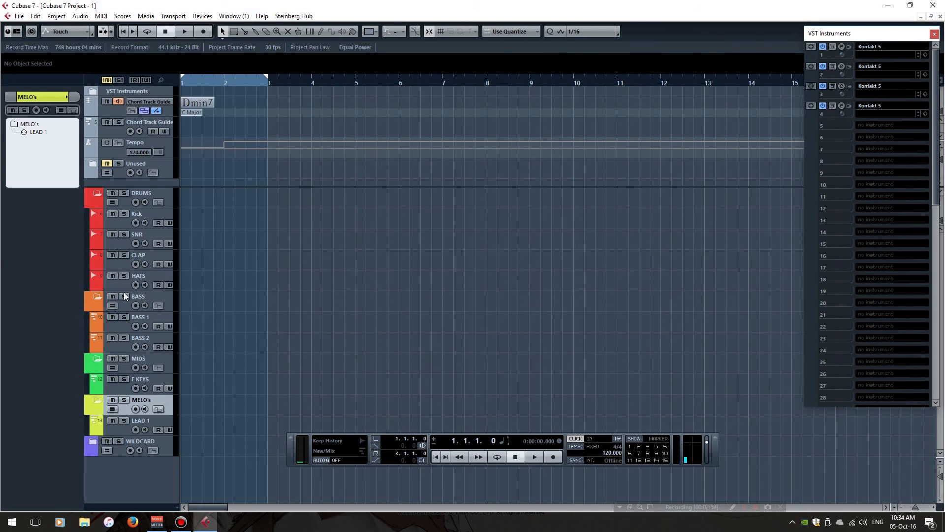
Delete the Dmin7 chord event from the chord track and pull the right locator back to the project start at bar 1
click(209, 103)
key(Delete)
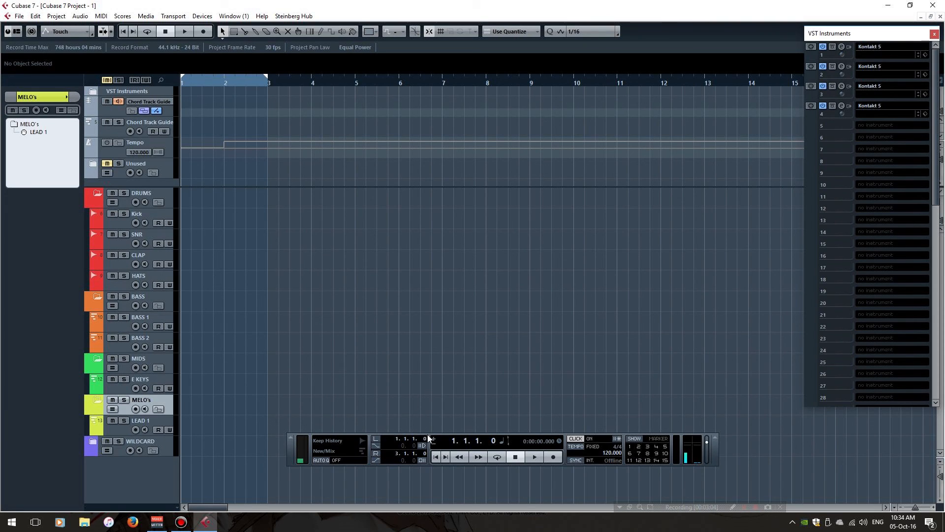
drag(428, 438, 415, 424)
drag(267, 77, 157, 95)
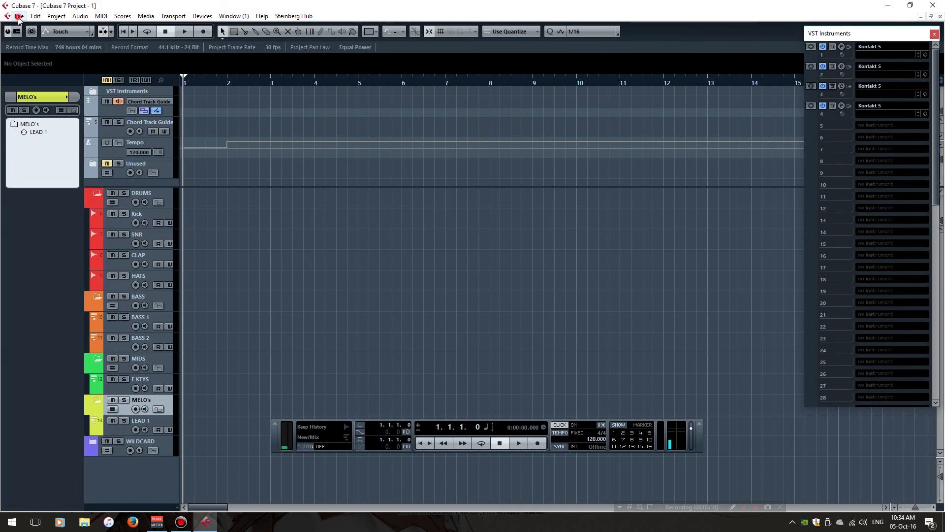
Save the project as a template named YouTube
click(19, 17)
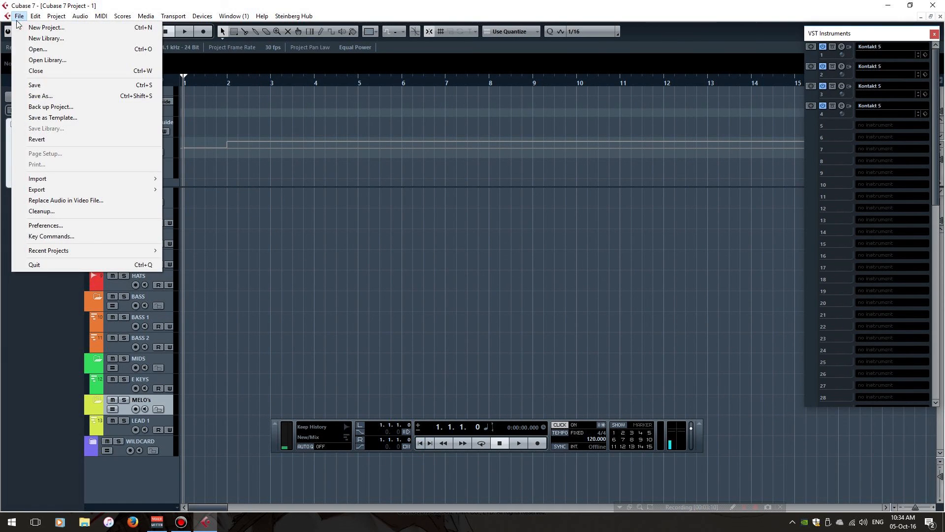
click(91, 118)
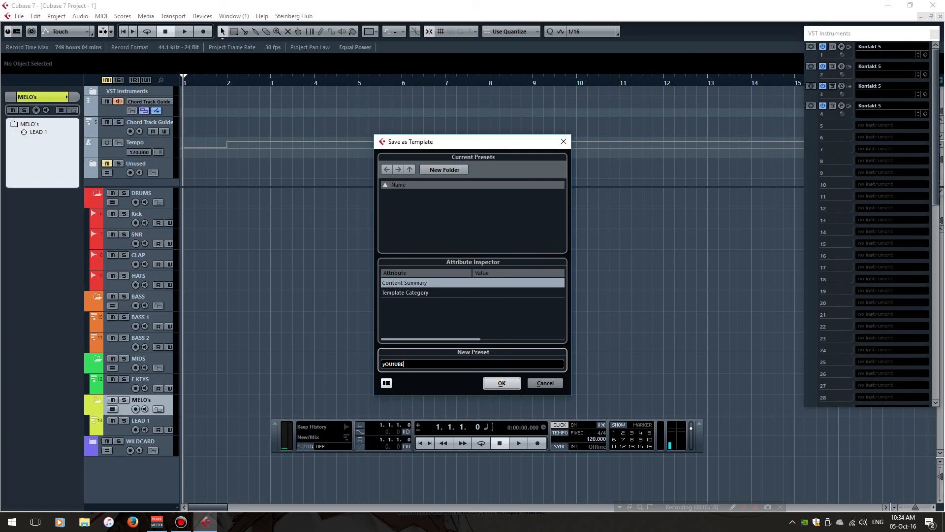
key(BackSpace)
key(BackSpace)
key(BackSpace)
key(BackSpace)
key(BackSpace)
click(499, 379)
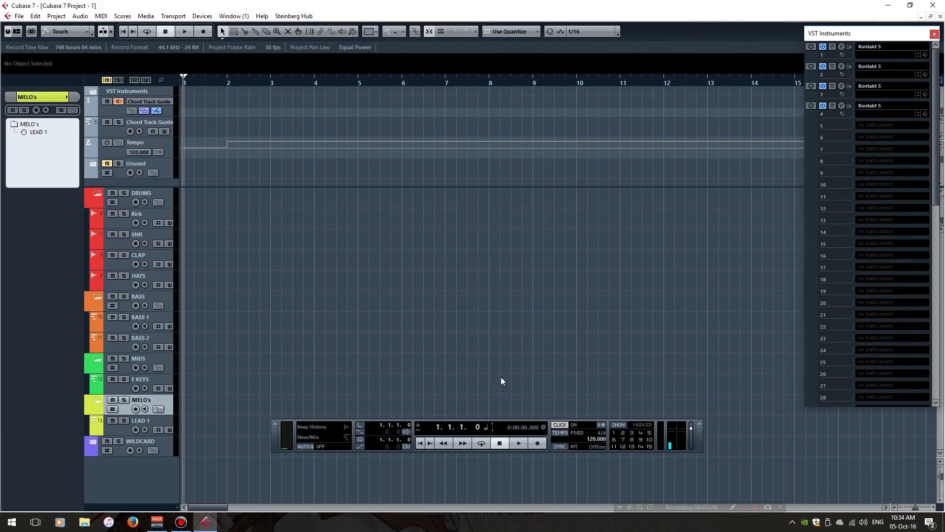
Close the current project and create a new project from the YouTube template
click(940, 16)
click(472, 287)
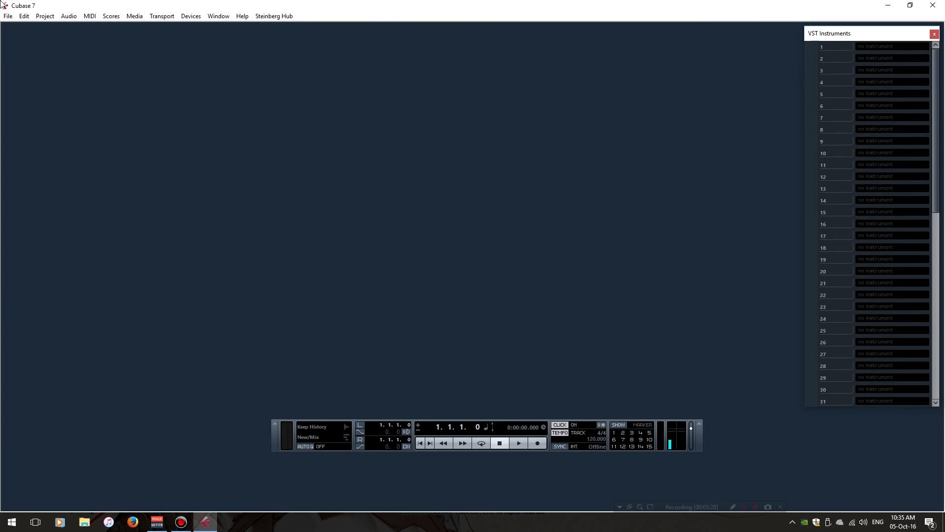
click(7, 20)
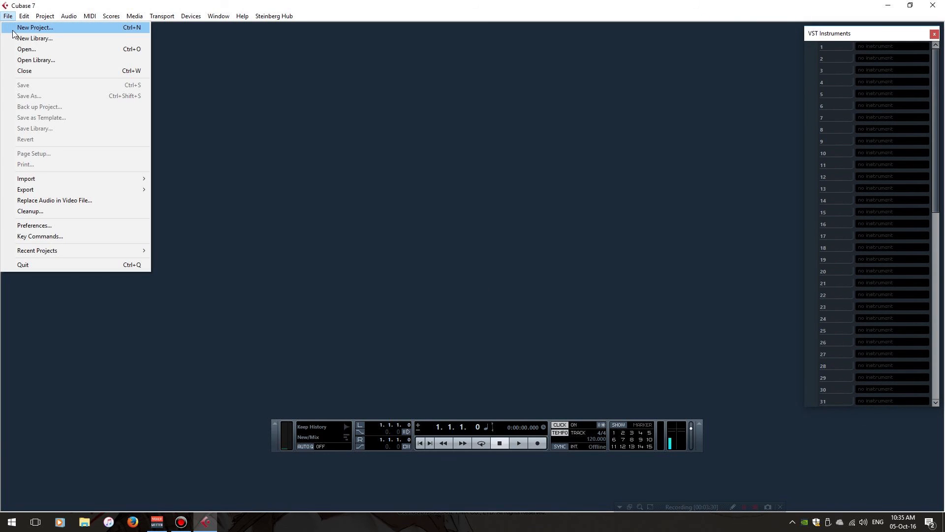
click(15, 29)
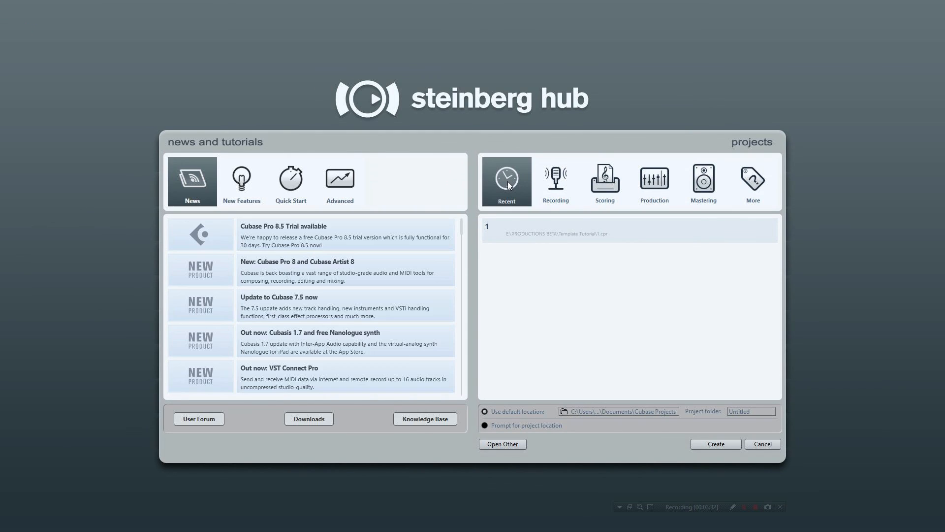
click(757, 190)
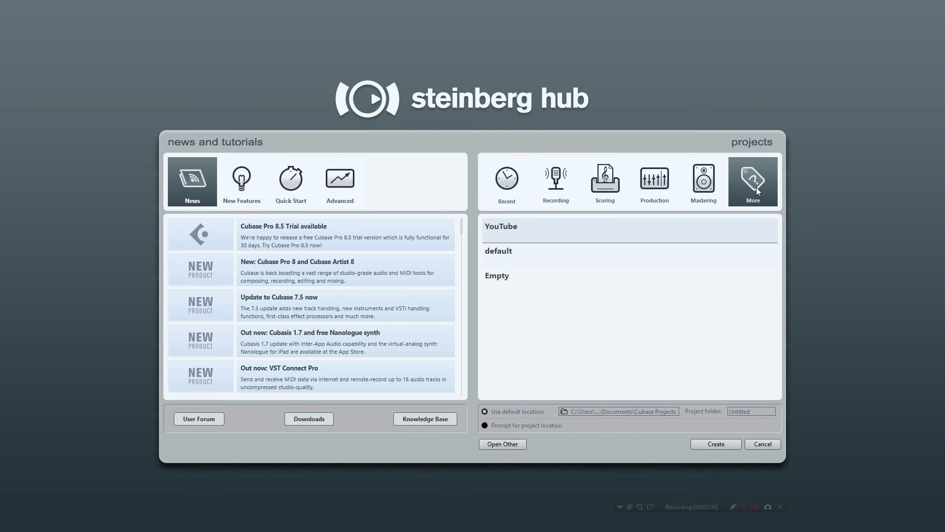
double_click(616, 229)
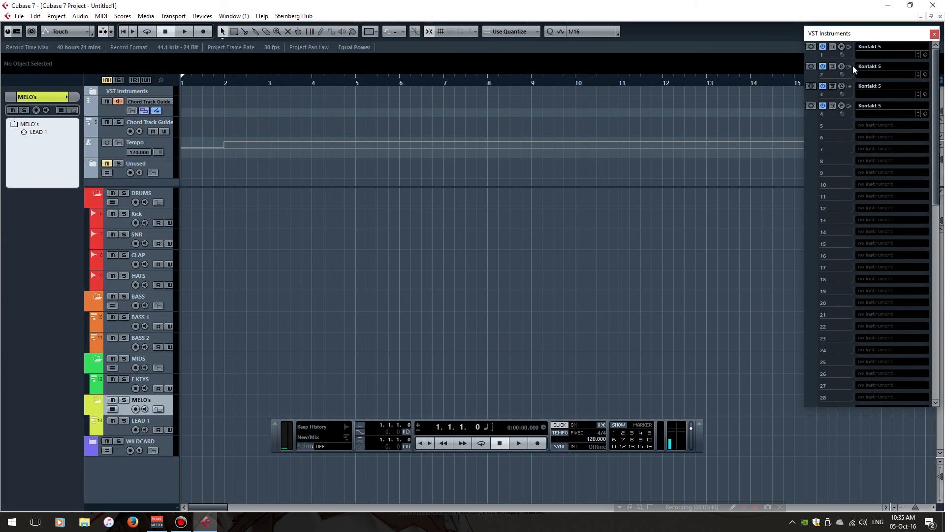
Check the instruments loaded in the first and second Kontakt 5 slots, closing each instrument window again
click(840, 48)
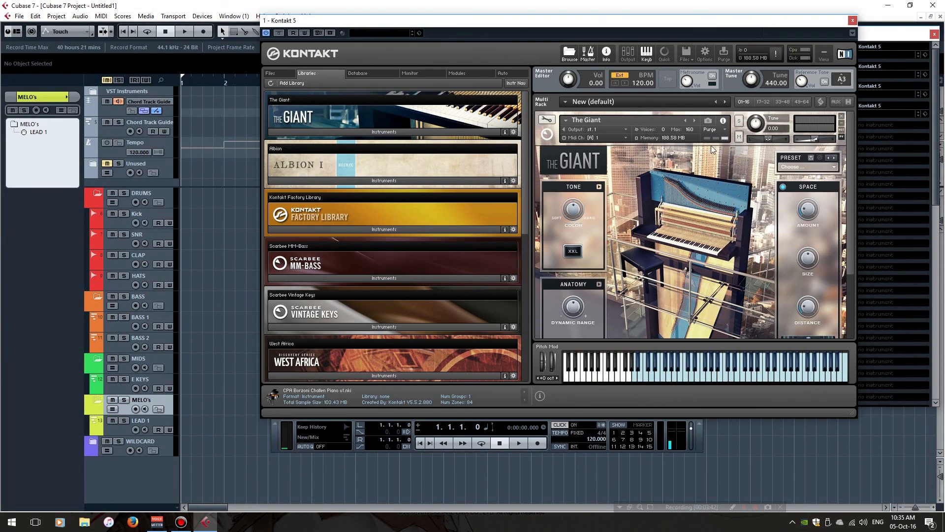
click(853, 20)
click(841, 65)
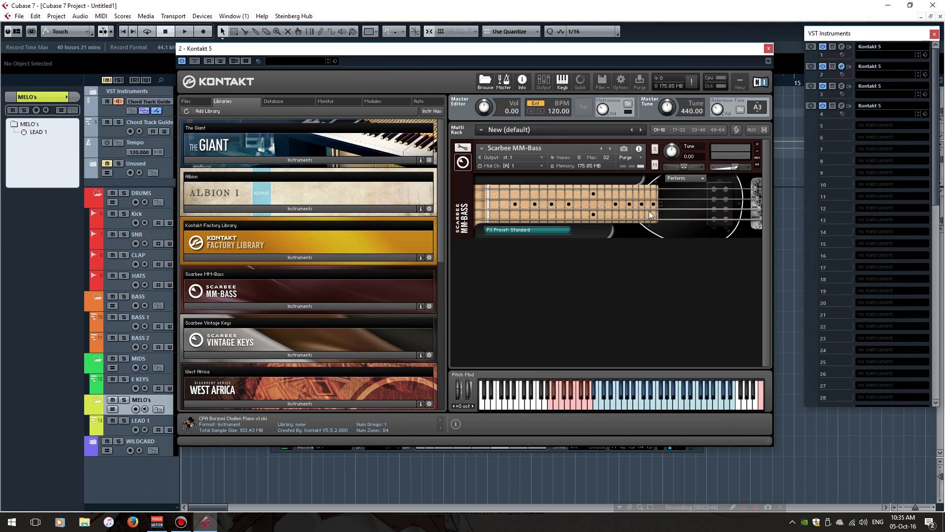
click(767, 48)
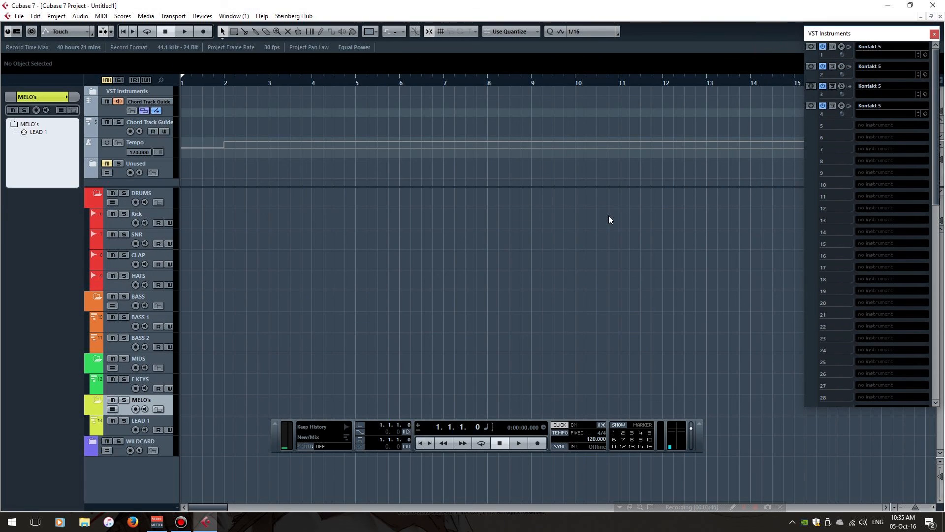